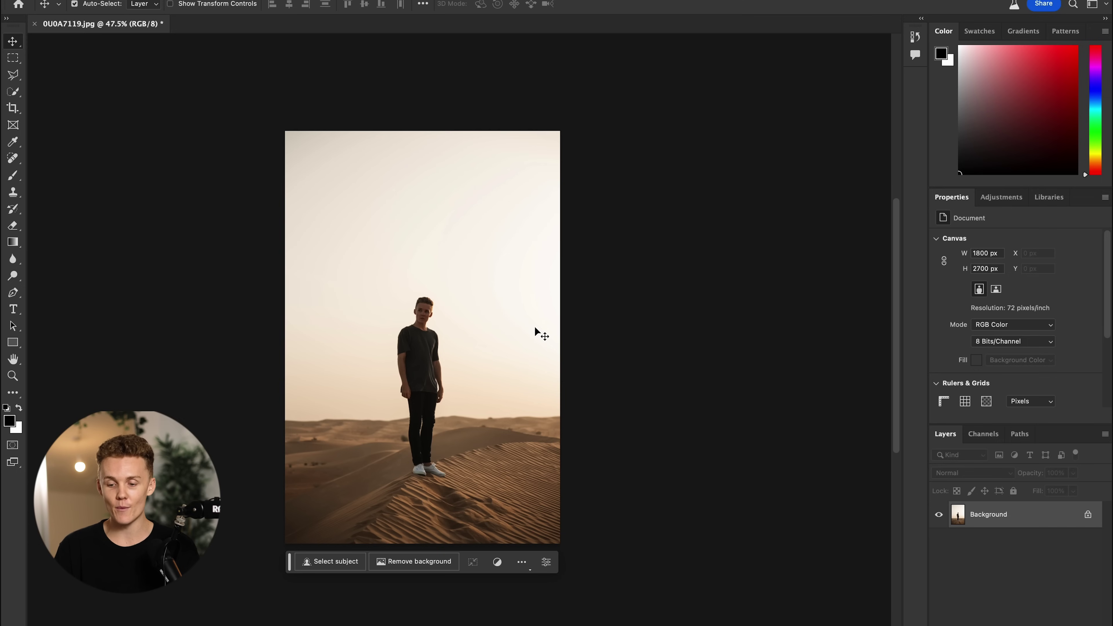
{"action": "scroll", "coordinate": [443, 332], "scroll_direction": "up", "scroll_amount": 5}
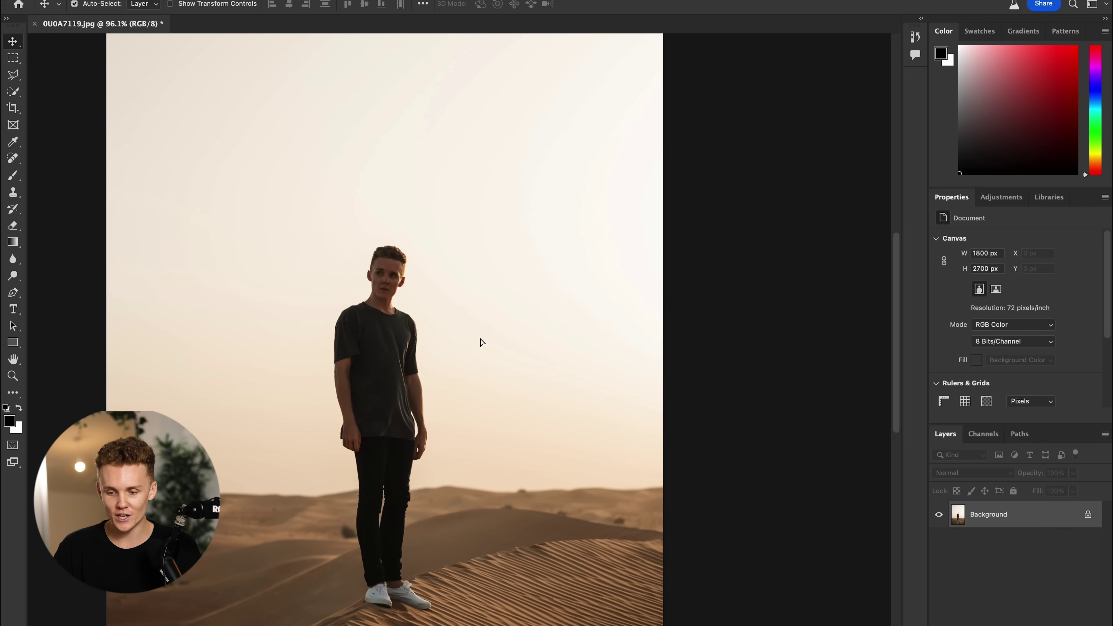
{"action": "left_click_drag", "start_coordinate": [614, 333], "coordinate": [516, 335]}
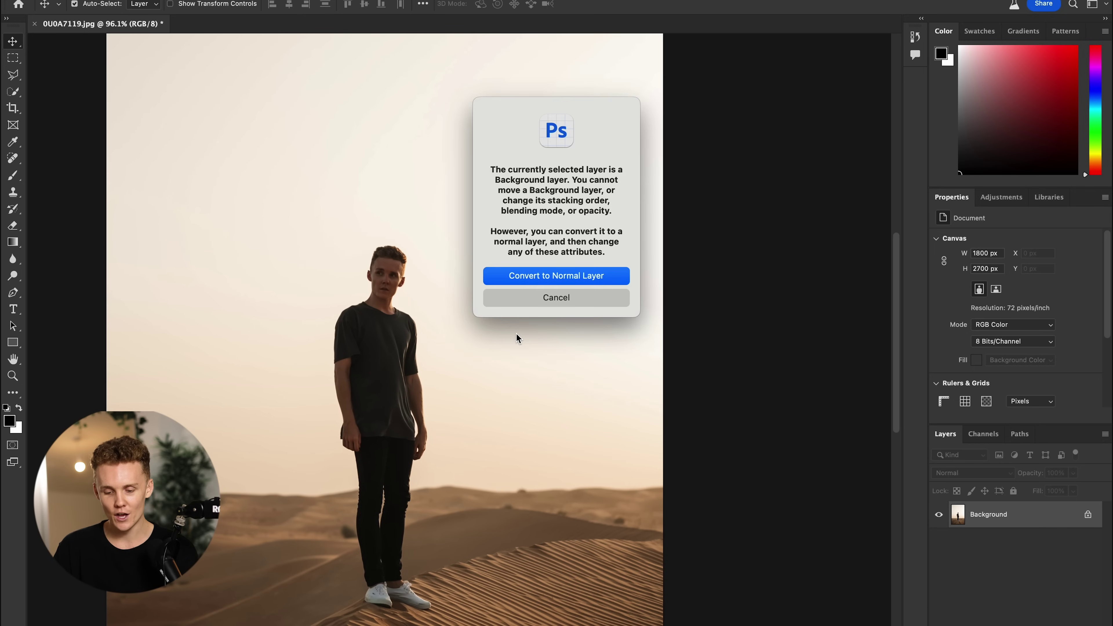
{"action": "left_click", "coordinate": [564, 302]}
{"action": "scroll", "coordinate": [587, 308], "scroll_direction": "left", "scroll_amount": 5}
{"action": "scroll", "coordinate": [535, 282], "scroll_direction": "right", "scroll_amount": 3}
{"action": "scroll", "coordinate": [530, 241], "scroll_direction": "up", "scroll_amount": 3}
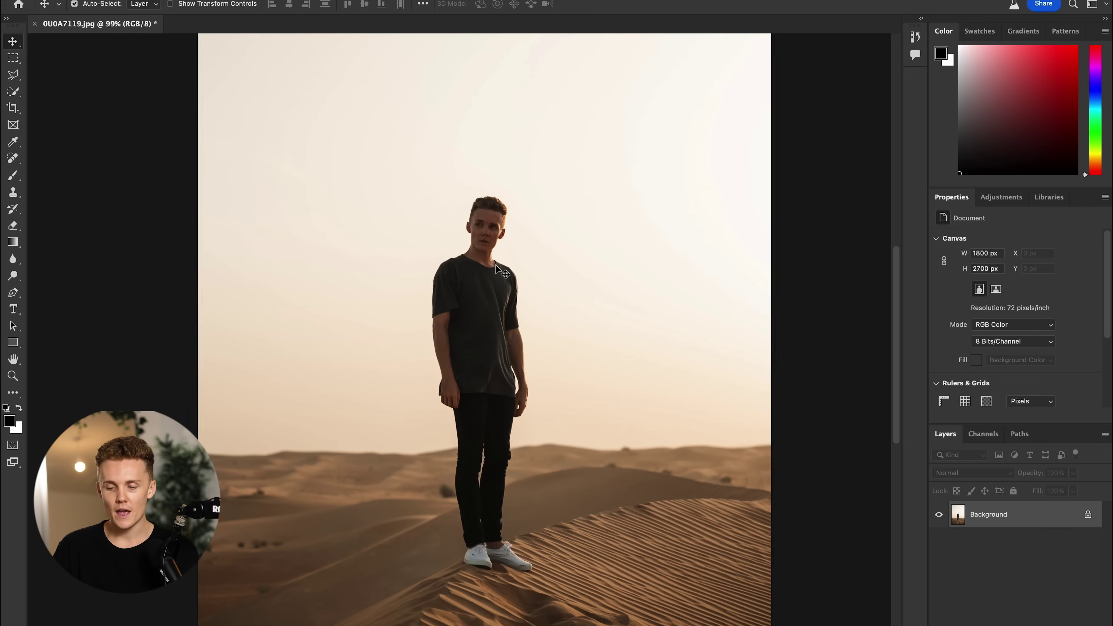
{"action": "scroll", "coordinate": [570, 283], "scroll_direction": "down", "scroll_amount": 5}
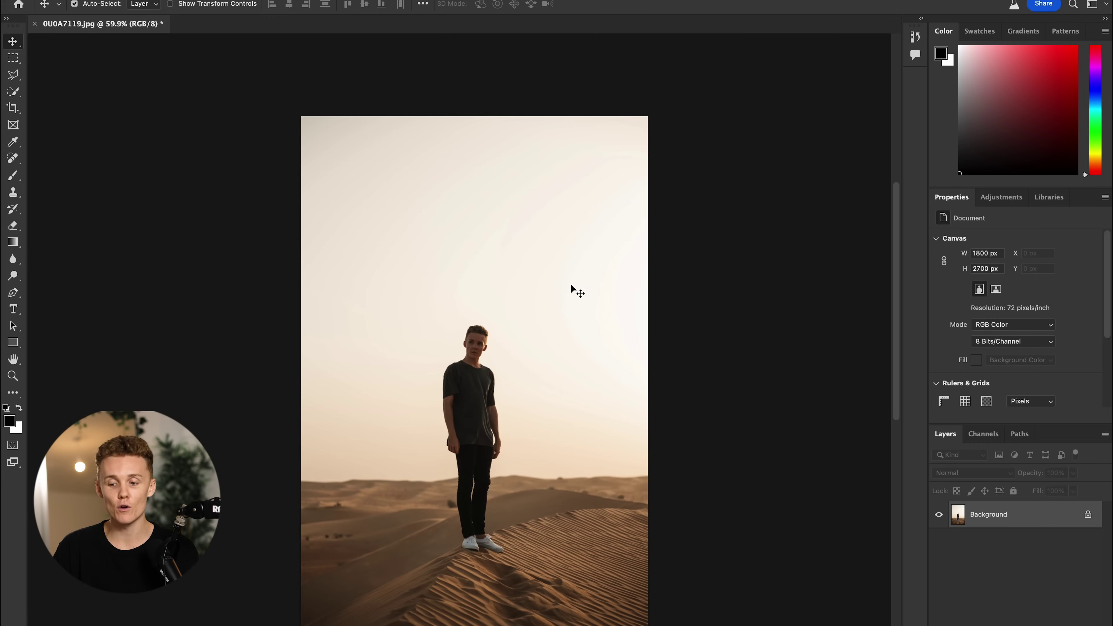
{"action": "scroll", "coordinate": [570, 284], "scroll_direction": "down", "scroll_amount": 3}
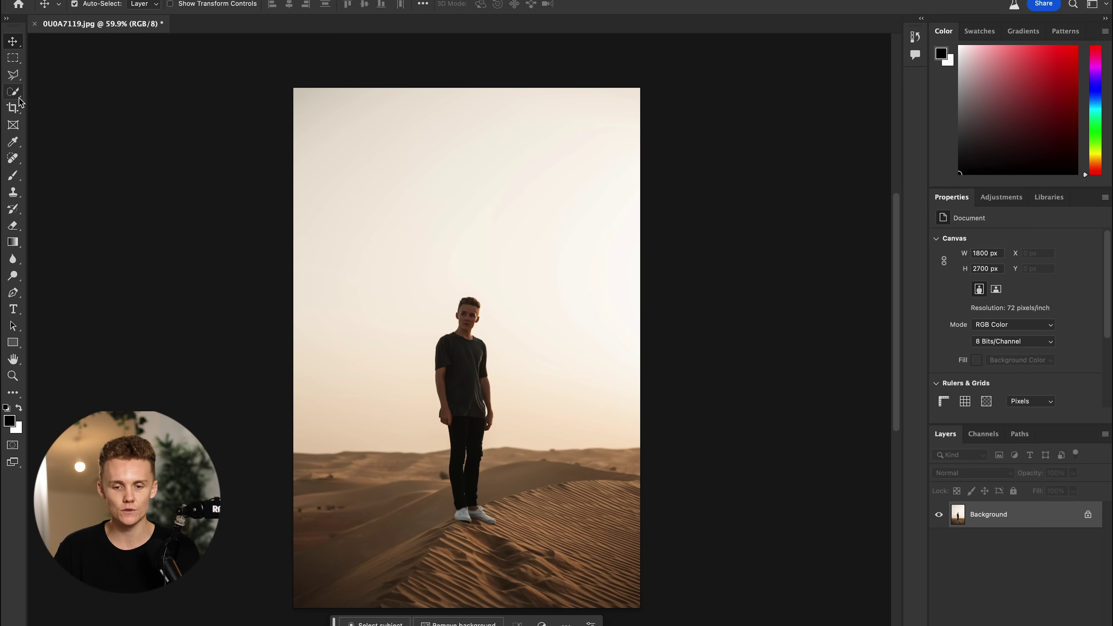
{"action": "left_click", "coordinate": [14, 59]}
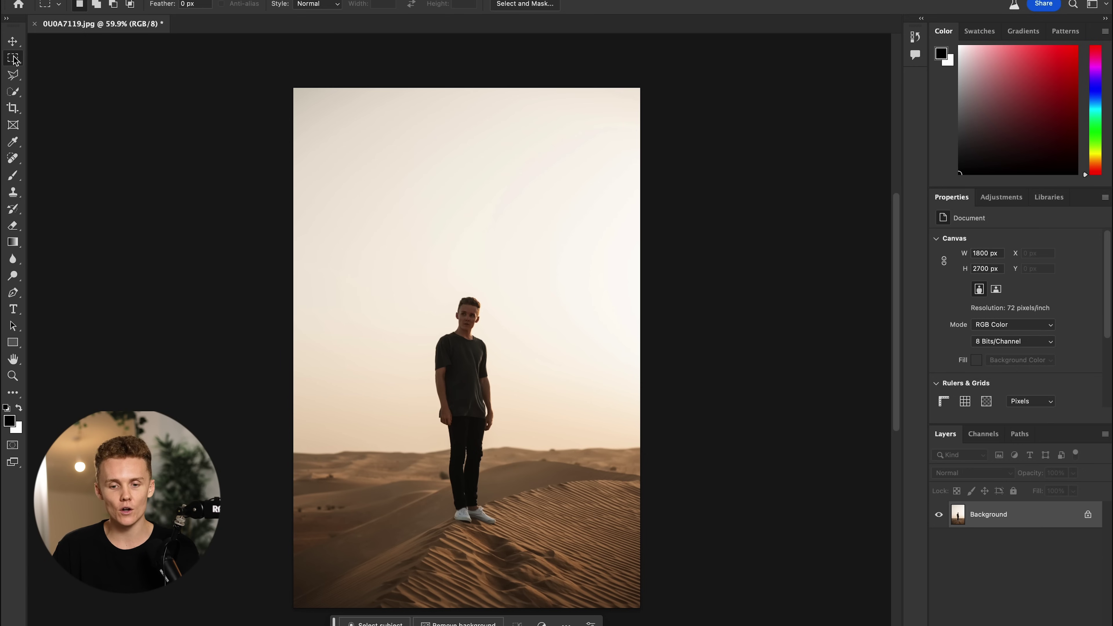
{"action": "left_click_drag", "start_coordinate": [324, 125], "coordinate": [643, 235]}
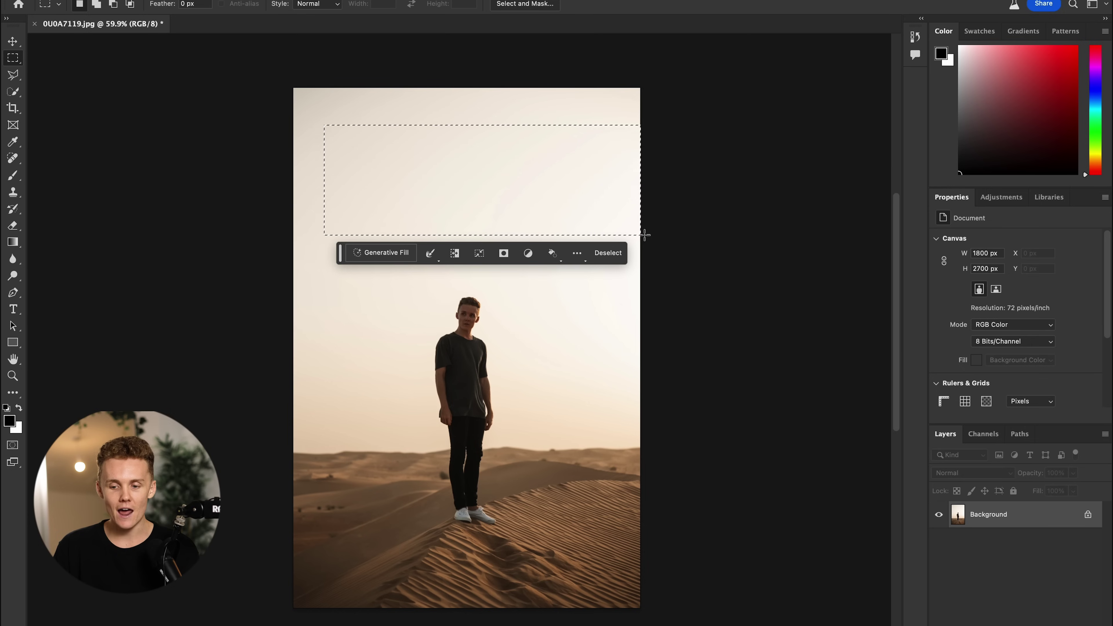
{"action": "left_click", "coordinate": [381, 253]}
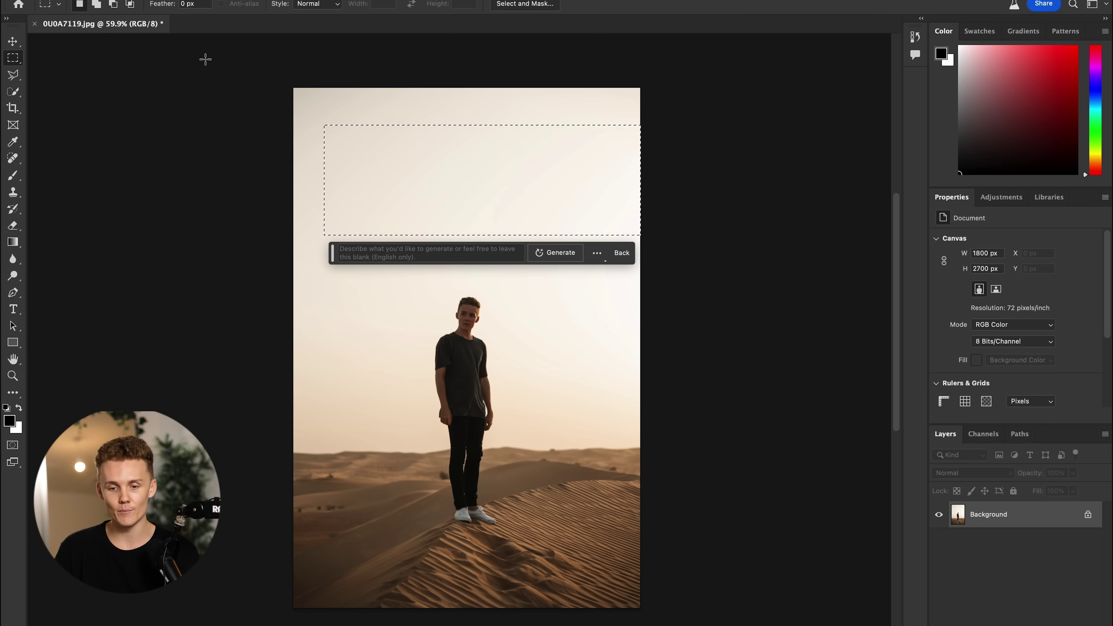
{"action": "left_click", "coordinate": [10, 41]}
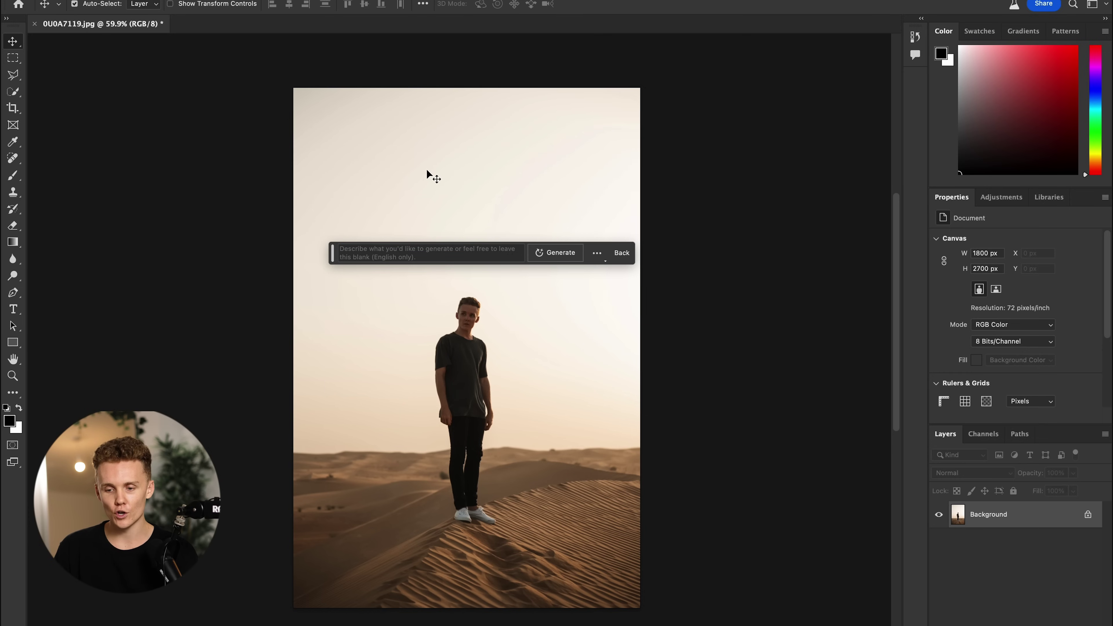
{"action": "key", "text": "ctrl+d"}
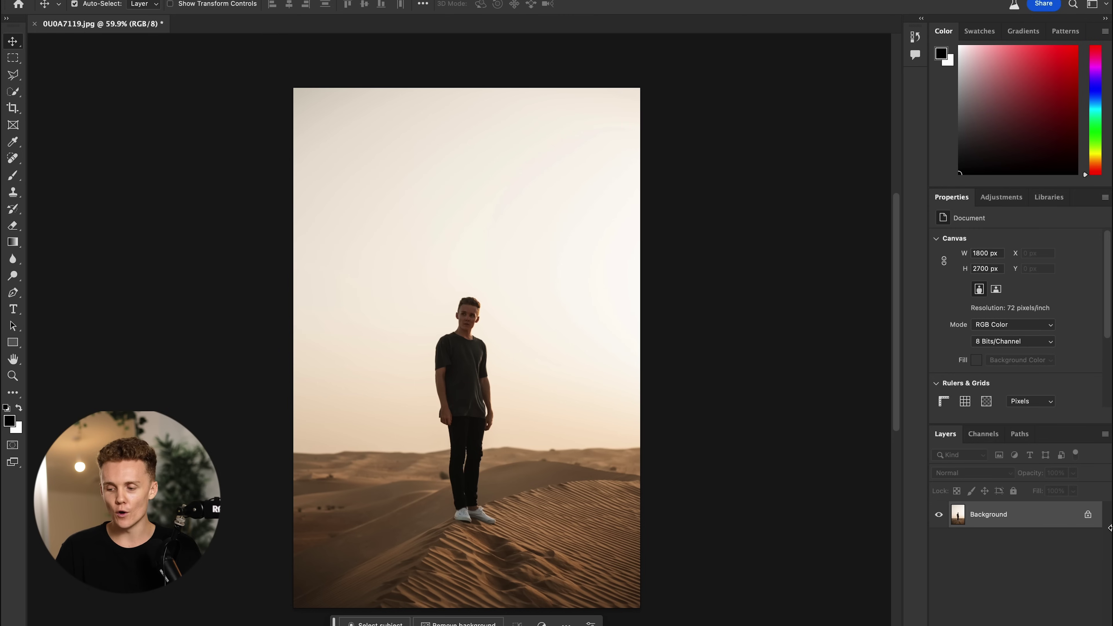
Unlock the Background into Layer 0 and marquee-select an 1800 × 786 px horizon band.
{"action": "left_click", "coordinate": [1087, 514]}
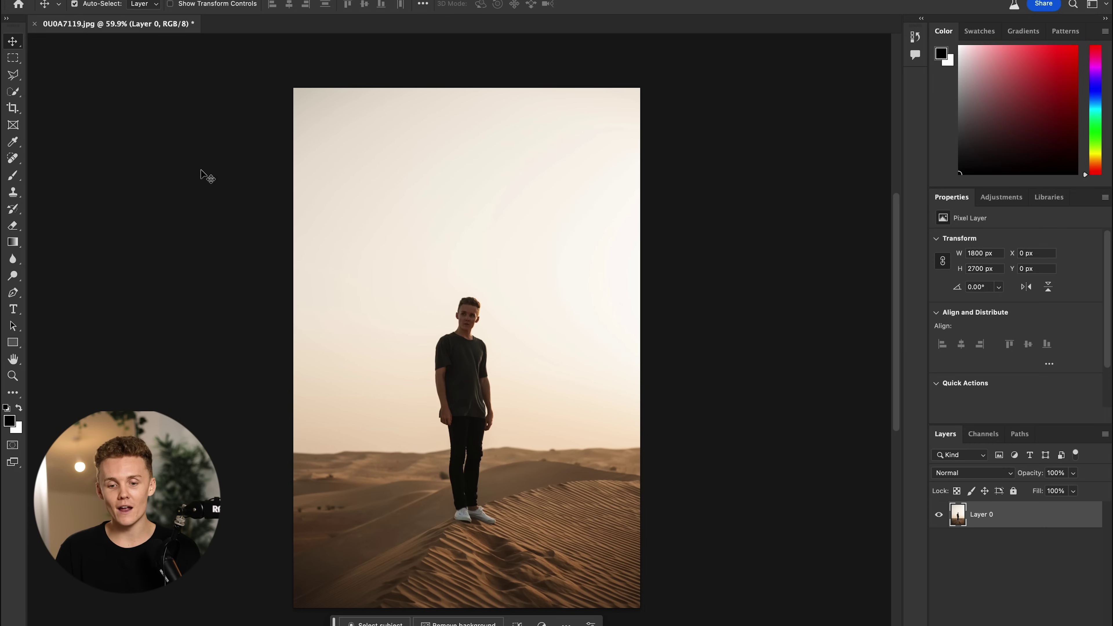
{"action": "left_click", "coordinate": [14, 61]}
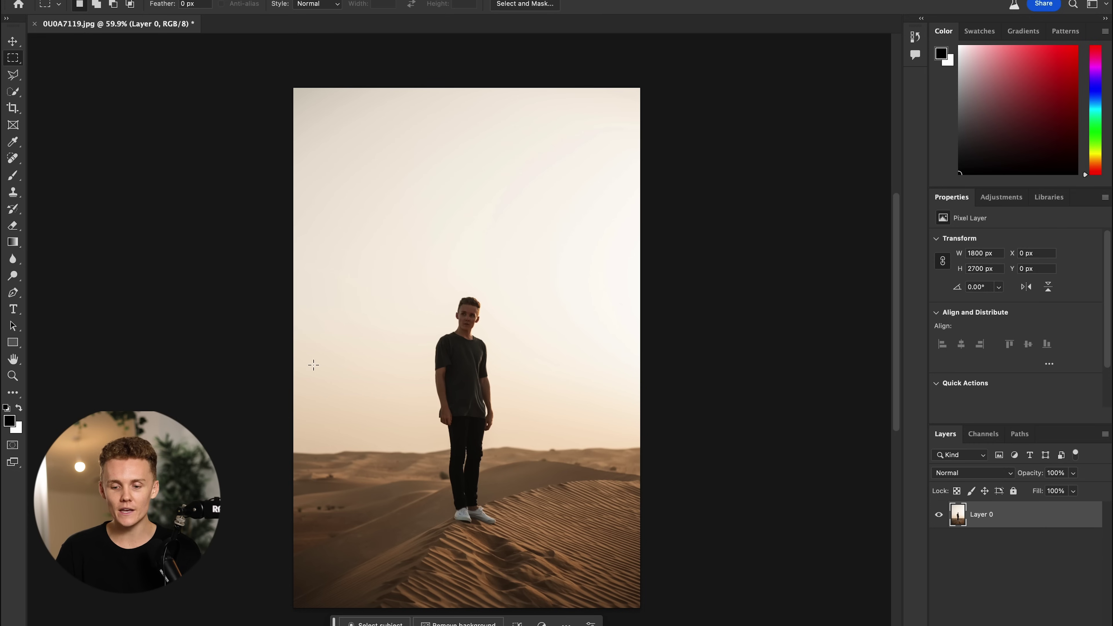
{"action": "left_click_drag", "start_coordinate": [267, 336], "coordinate": [733, 487]}
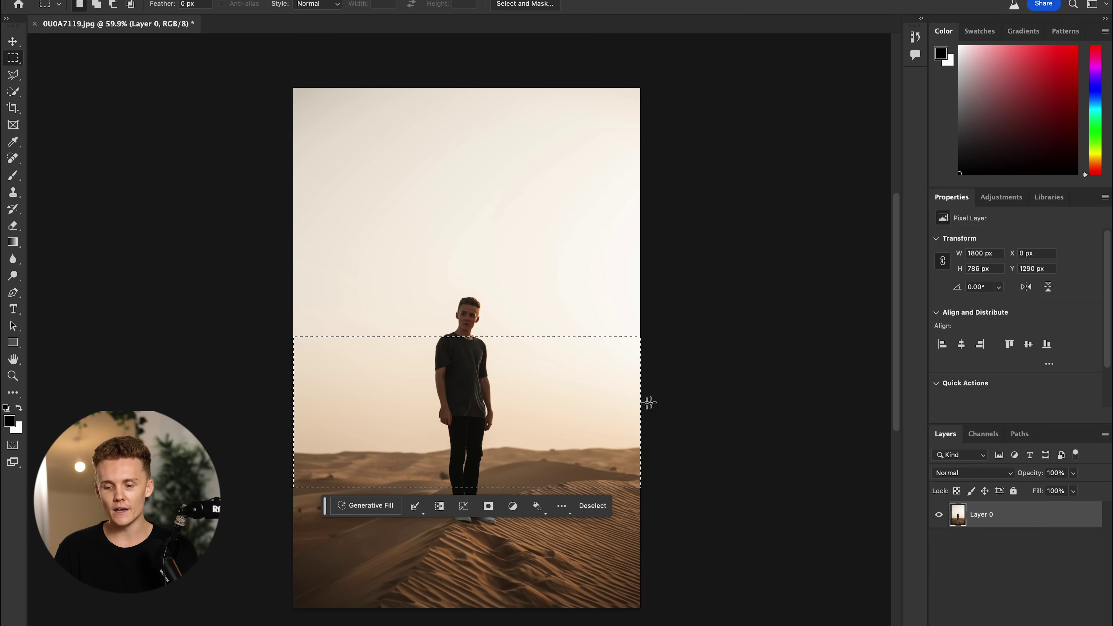
Generative Fill the band with a prompt for subtle mountains that blend in with the desert.
{"action": "left_click", "coordinate": [360, 505]}
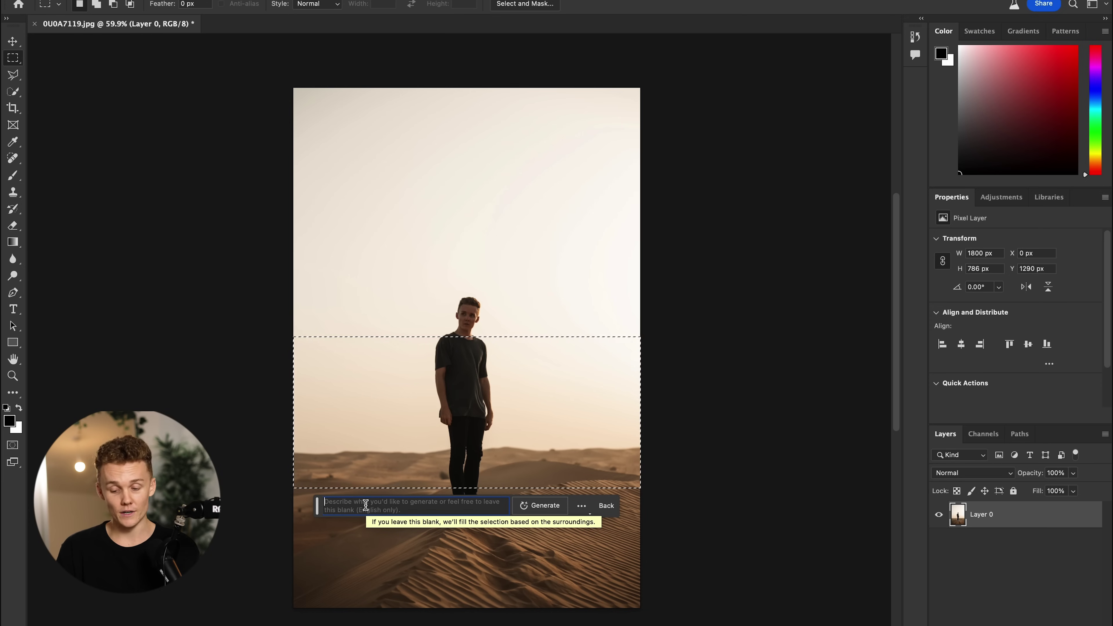
{"action": "type", "text": "Add subtle "}
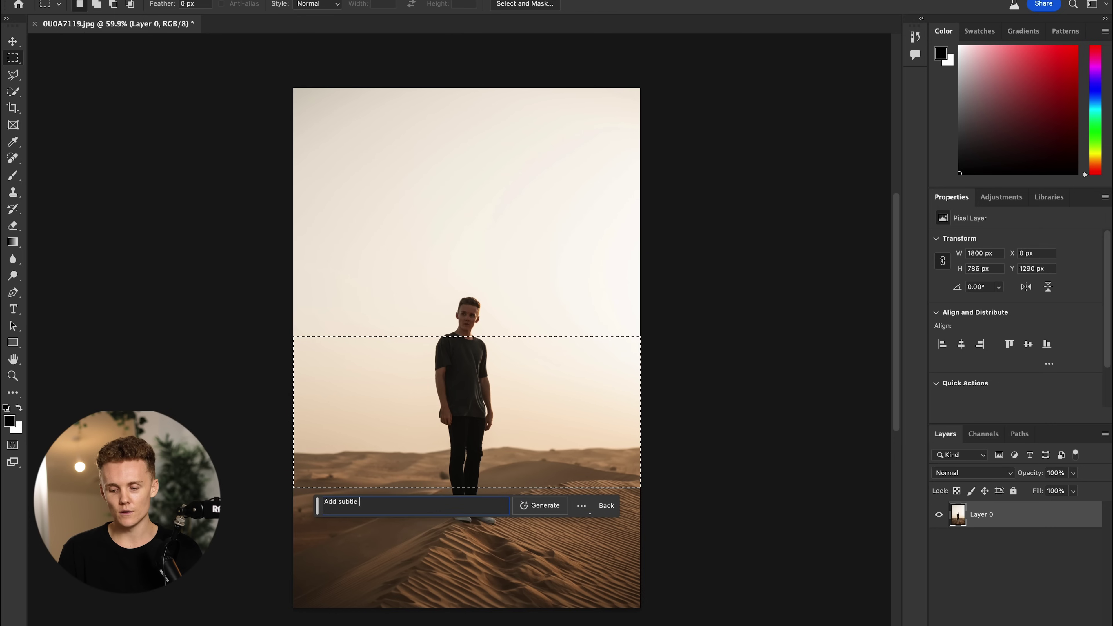
{"action": "type", "text": "mountains in the b"}
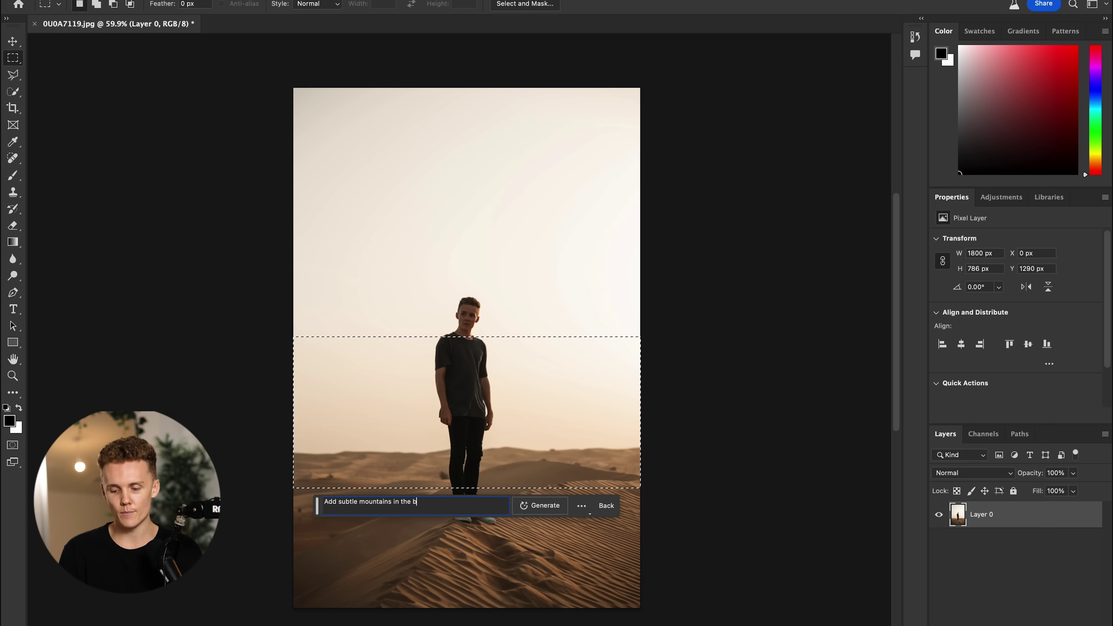
{"action": "type", "text": "ac"}
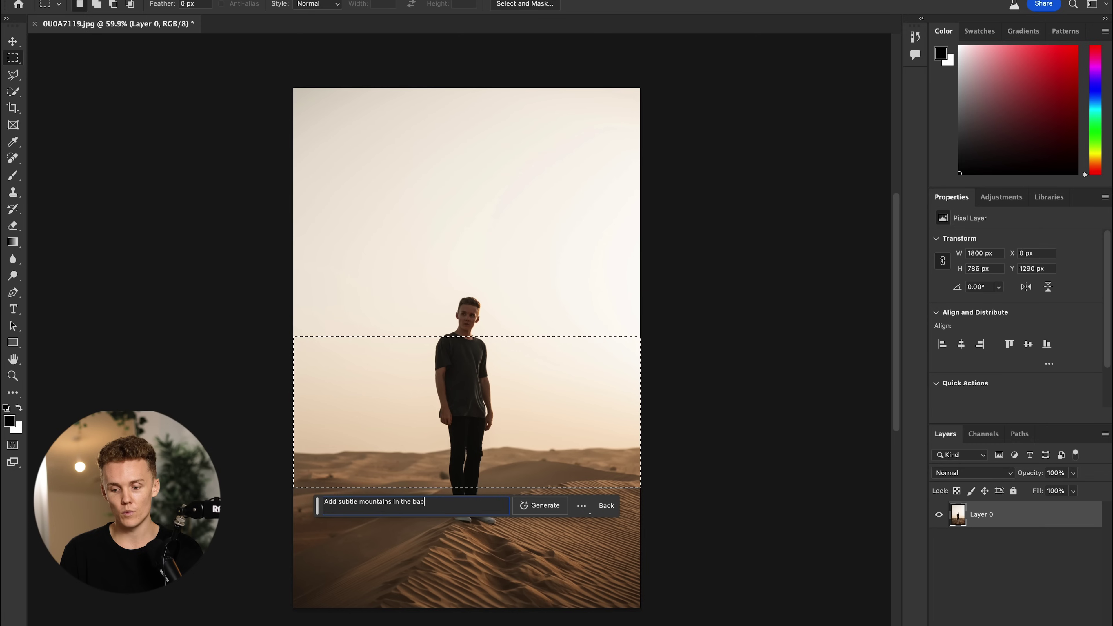
{"action": "type", "text": "kground that "}
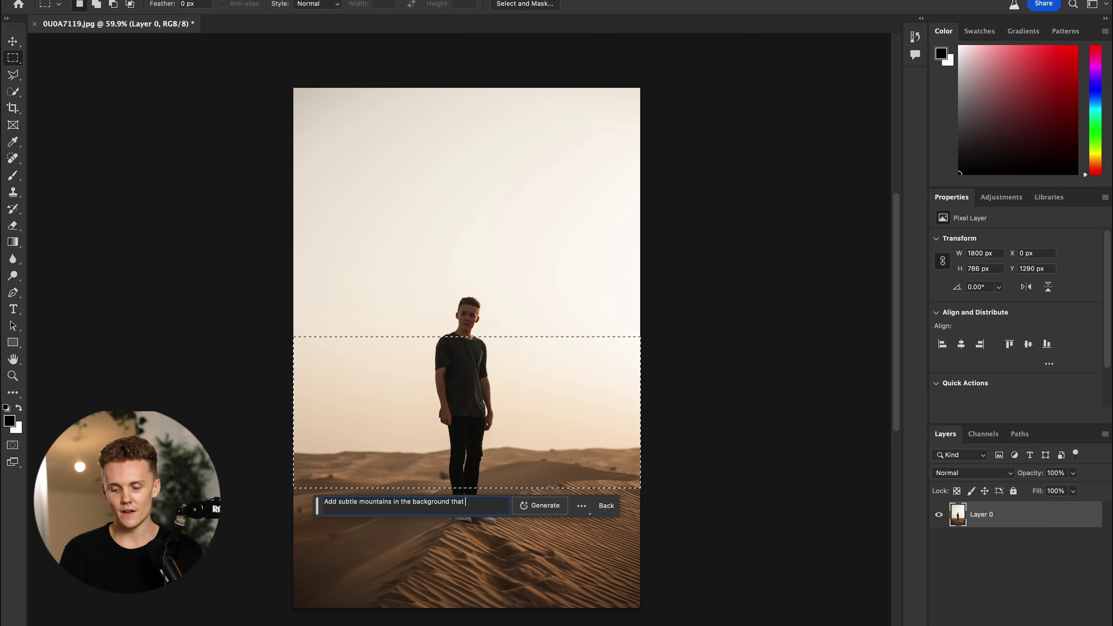
{"action": "type", "text": "blend in with the desert"}
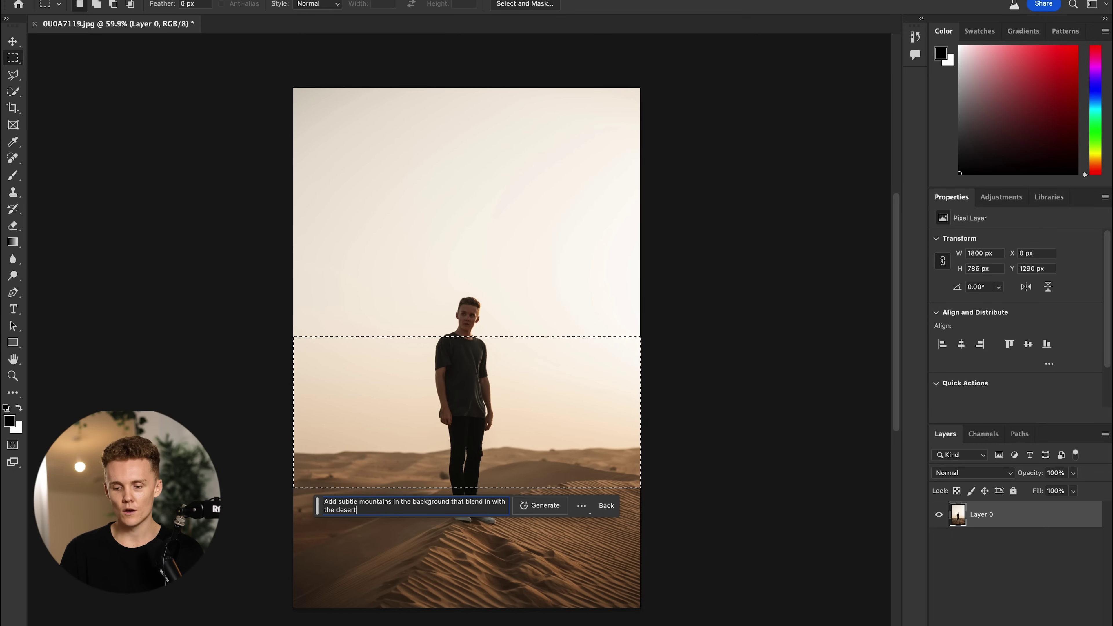
{"action": "key", "text": "Return"}
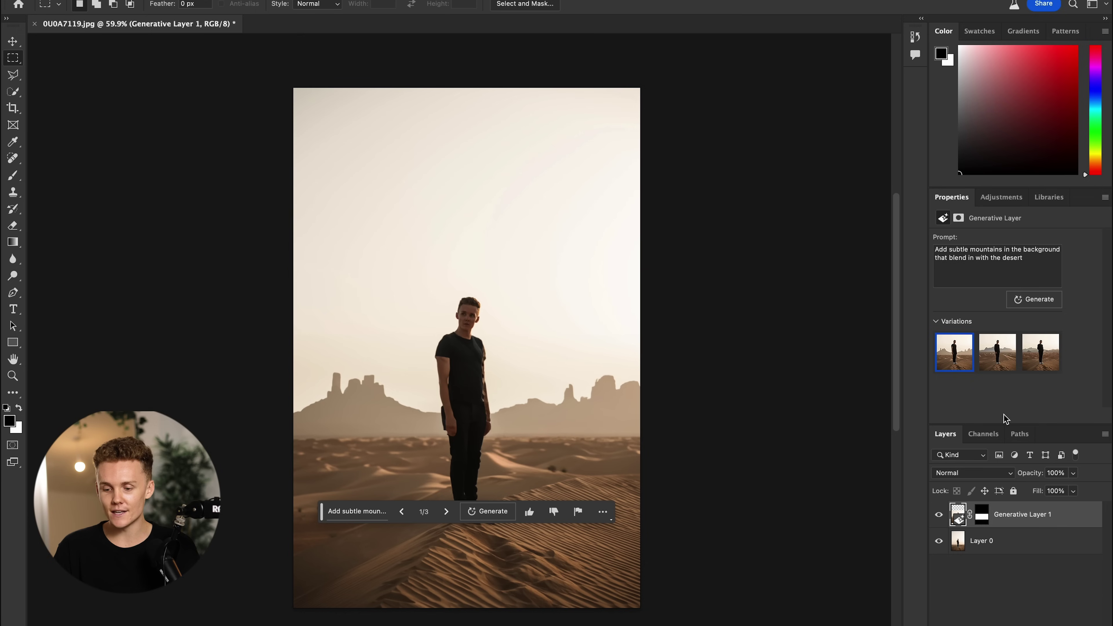
Undo the accidental drag of the generated mountain layer and fit the whole photo on screen.
{"action": "left_click", "coordinate": [12, 49]}
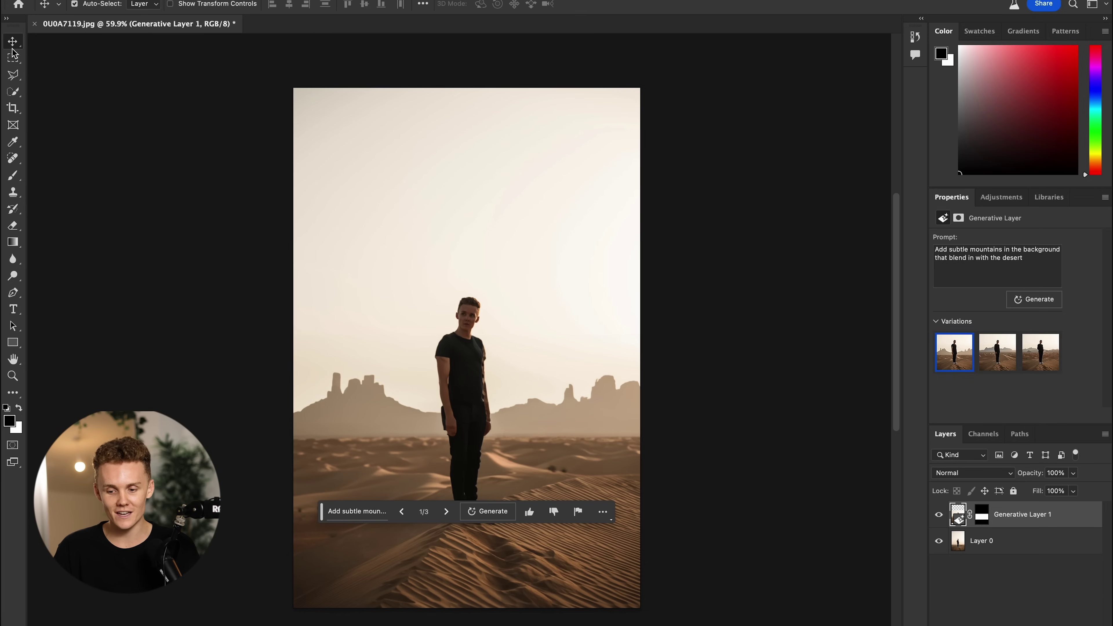
{"action": "left_click", "coordinate": [423, 208]}
{"action": "scroll", "coordinate": [478, 423], "scroll_direction": "up", "scroll_amount": 5}
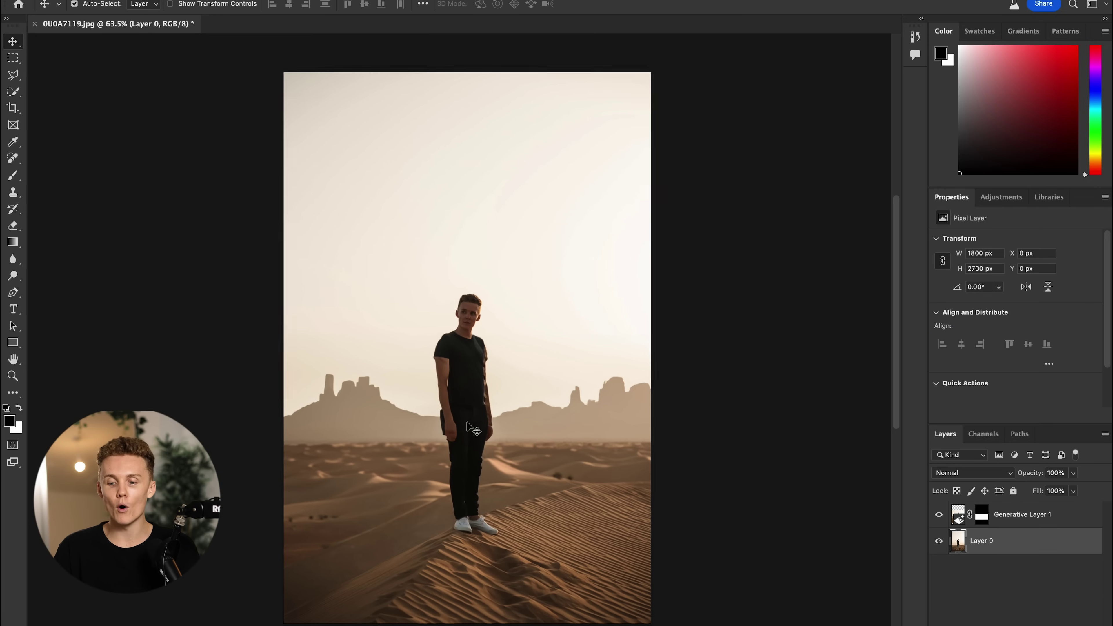
{"action": "scroll", "coordinate": [474, 429], "scroll_direction": "up", "scroll_amount": 5}
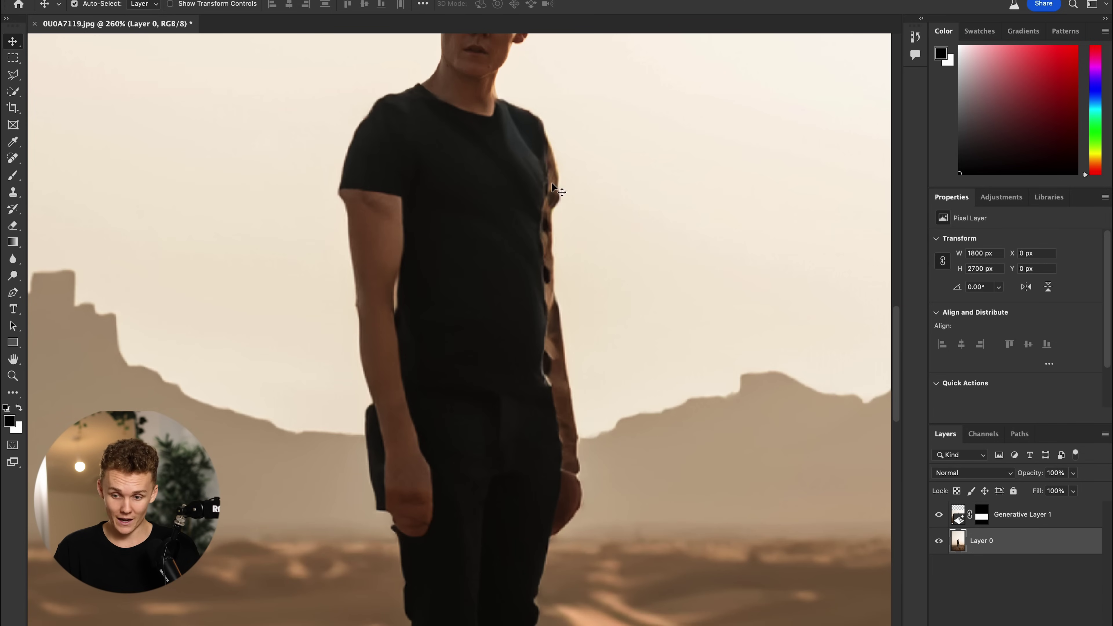
{"action": "scroll", "coordinate": [524, 333], "scroll_direction": "down", "scroll_amount": 2}
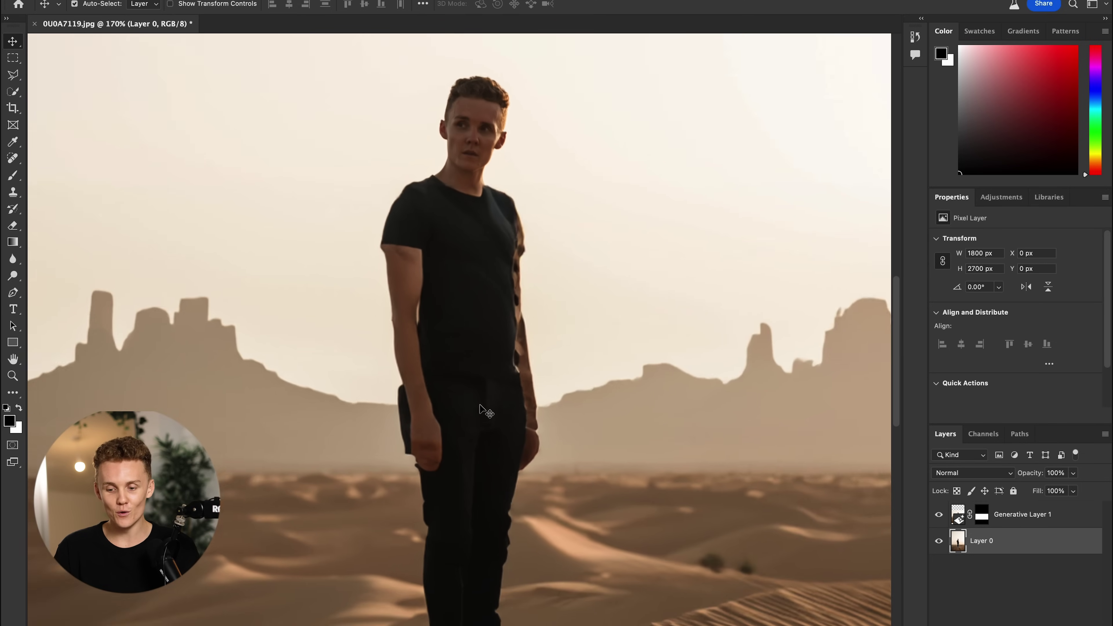
{"action": "scroll", "coordinate": [449, 349], "scroll_direction": "up", "scroll_amount": 3}
{"action": "left_click", "coordinate": [425, 499]}
{"action": "left_click_drag", "start_coordinate": [425, 499], "coordinate": [429, 407]}
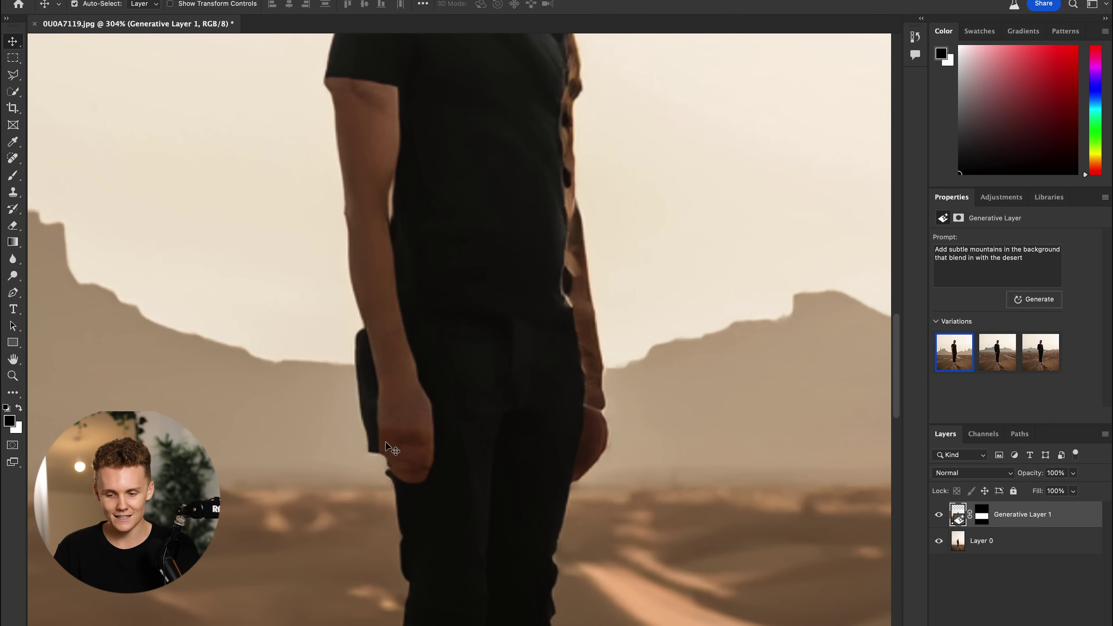
{"action": "scroll", "coordinate": [470, 506], "scroll_direction": "down", "scroll_amount": 5}
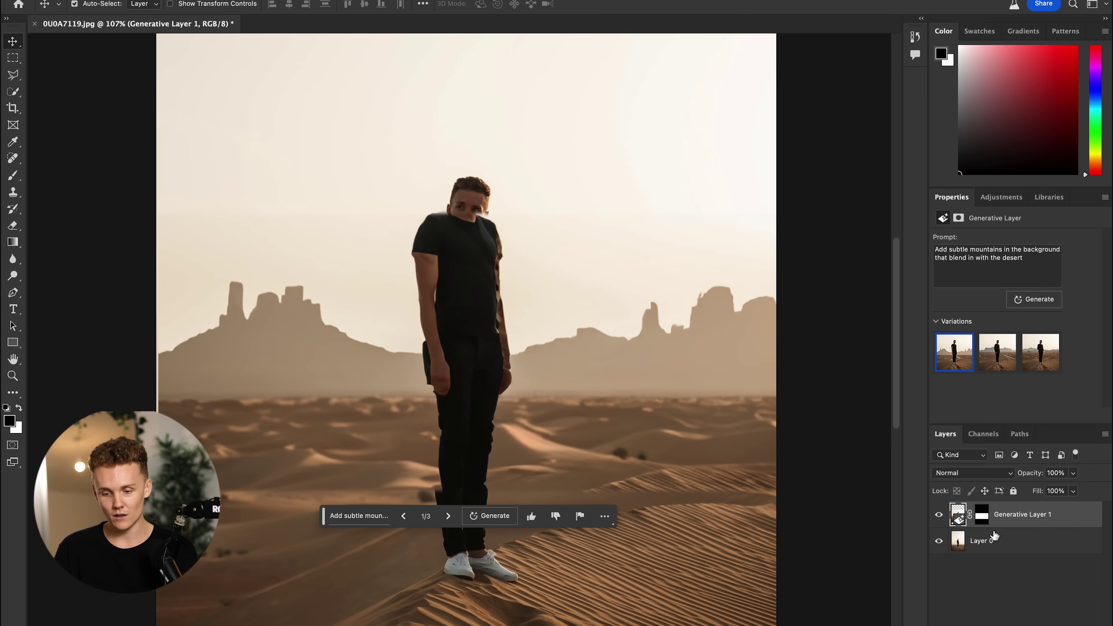
{"action": "key", "text": "ctrl+z"}
{"action": "key", "text": "ctrl+0"}
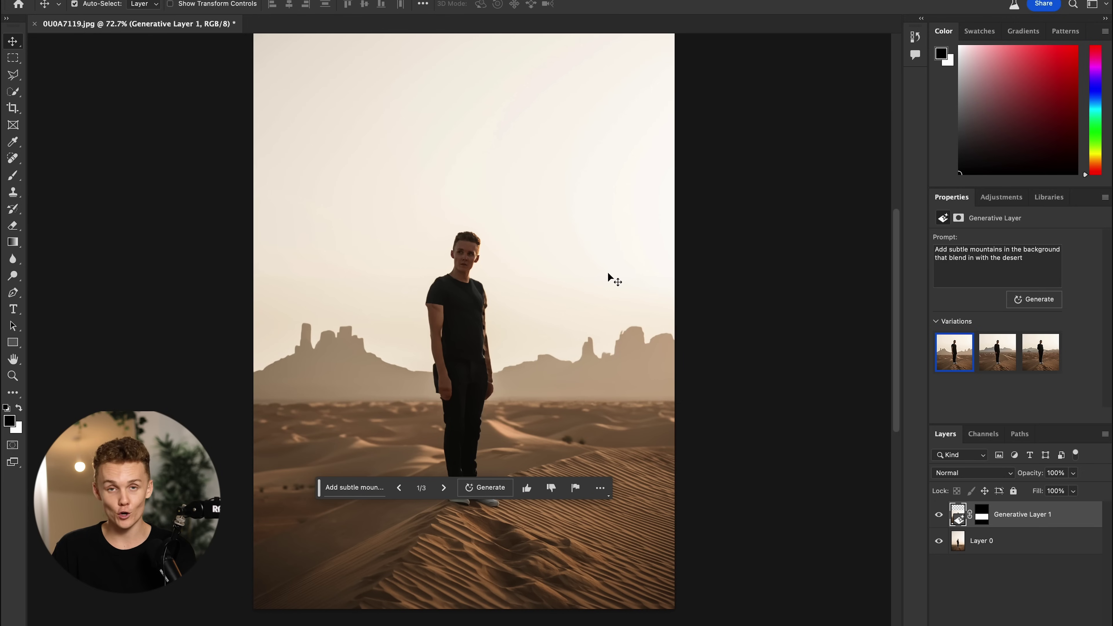
Preview the second and third mountain variations, return to the first, then undo Generative Layer 1.
{"action": "left_click", "coordinate": [994, 365]}
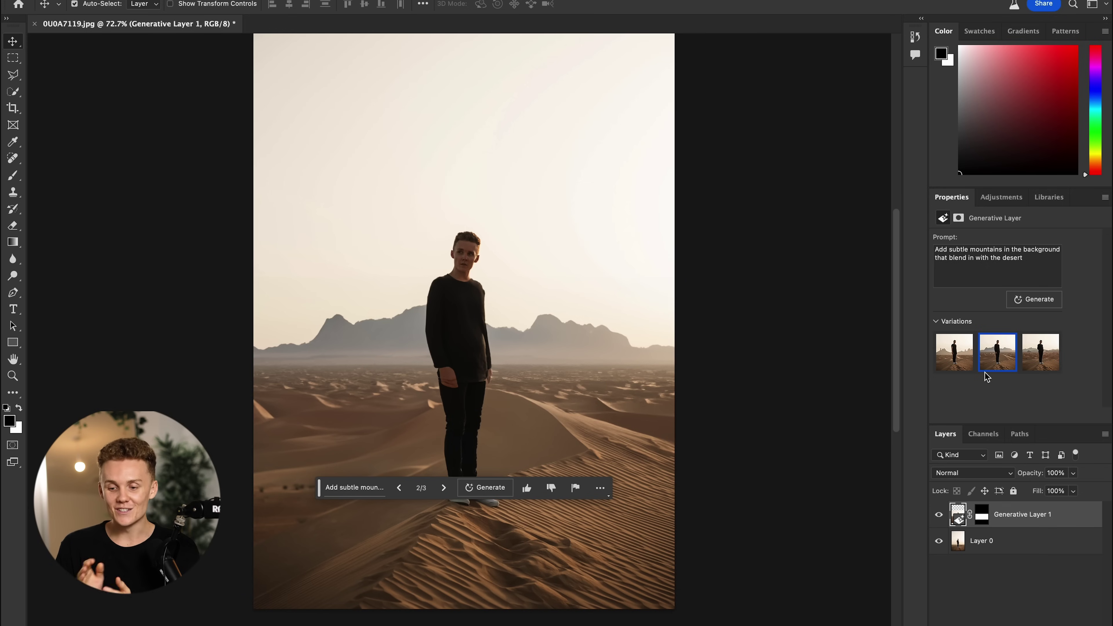
{"action": "left_click", "coordinate": [1036, 366]}
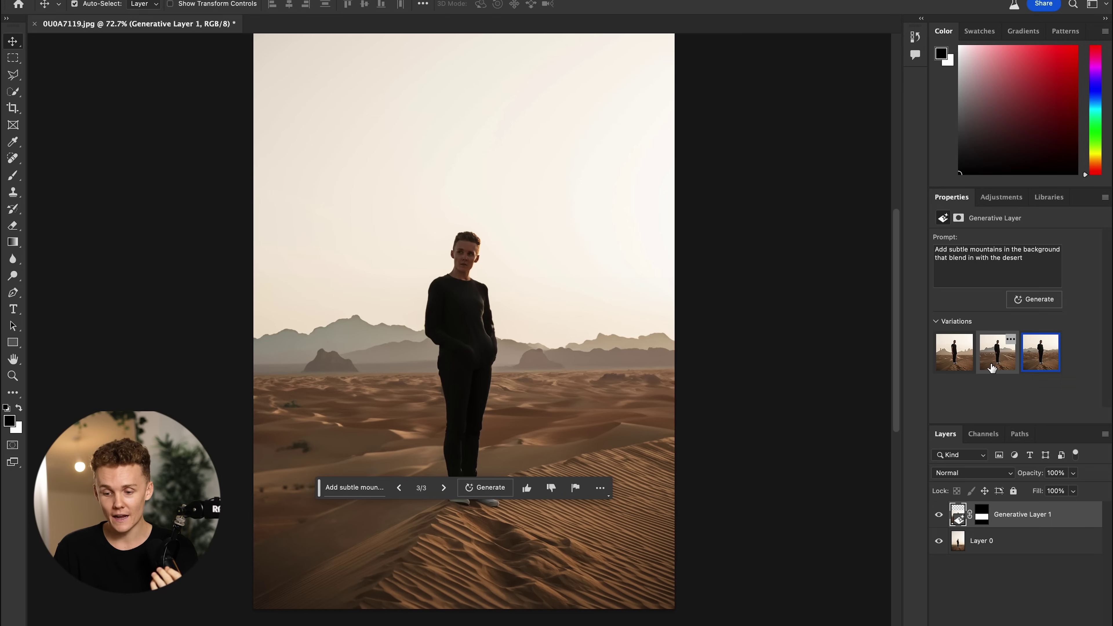
{"action": "left_click", "coordinate": [997, 358]}
{"action": "left_click", "coordinate": [957, 359]}
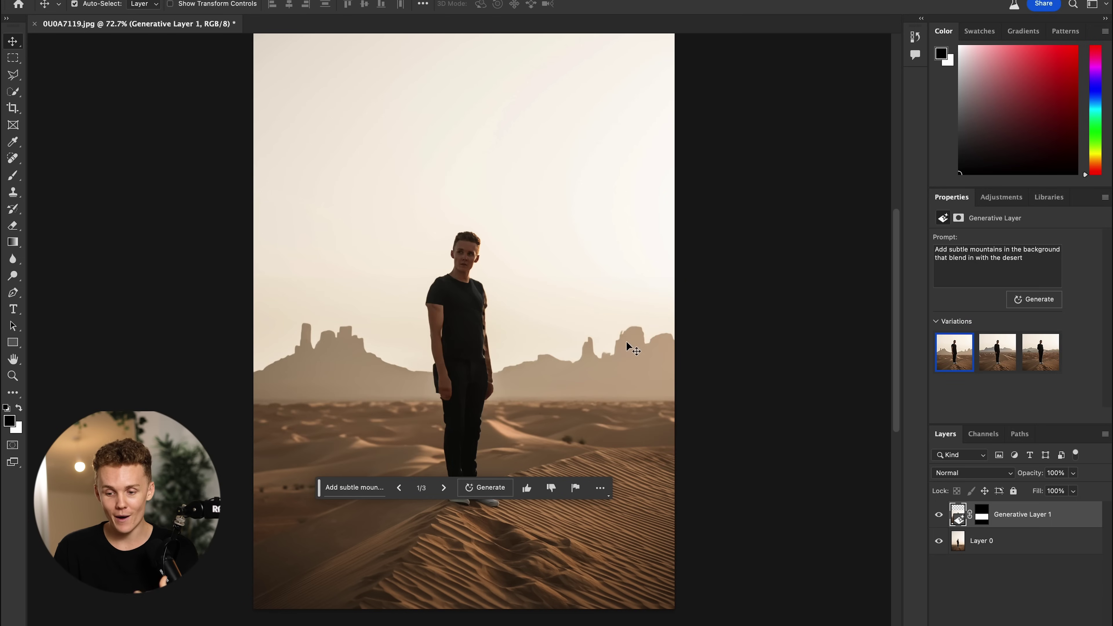
{"action": "key", "text": "ctrl+z"}
{"action": "key", "text": "ctrl+z"}
{"action": "key", "text": "ctrl+z"}
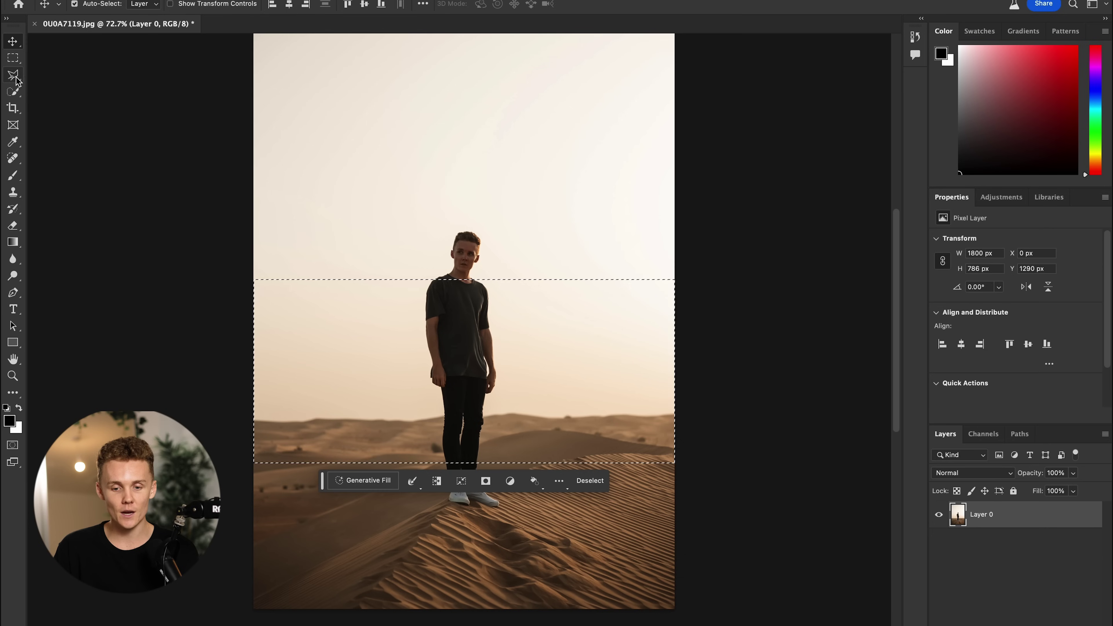
Alt-click the man with the Quick Selection Tool to subtract him from the horizon selection.
{"action": "left_click", "coordinate": [13, 92]}
{"action": "right_click", "coordinate": [13, 93]}
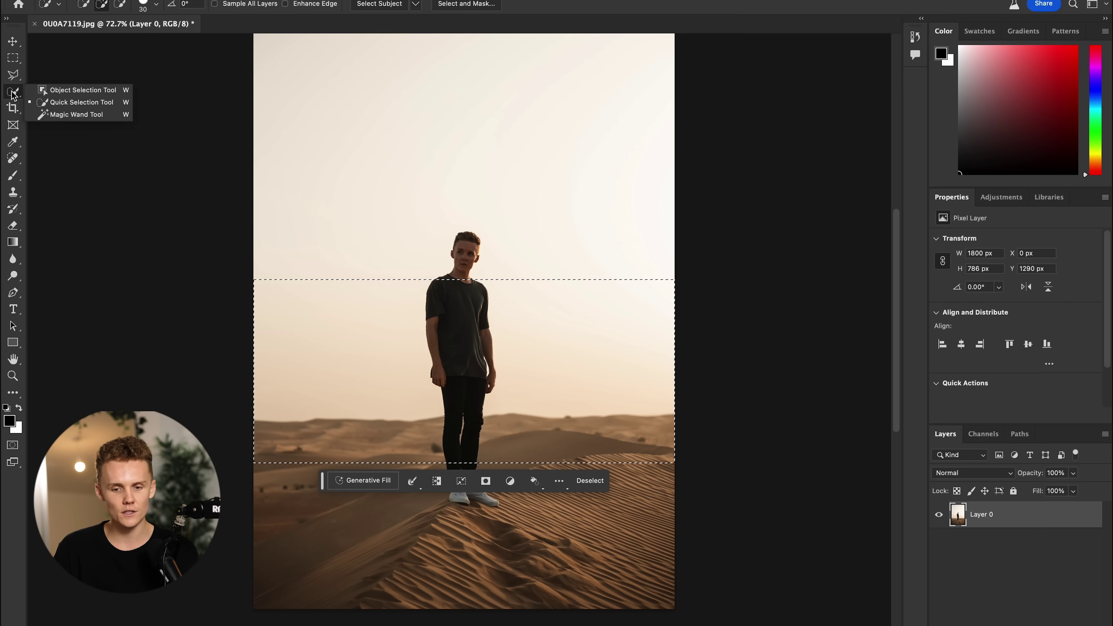
{"action": "left_click", "coordinate": [75, 99]}
{"action": "key", "text": "alt"}
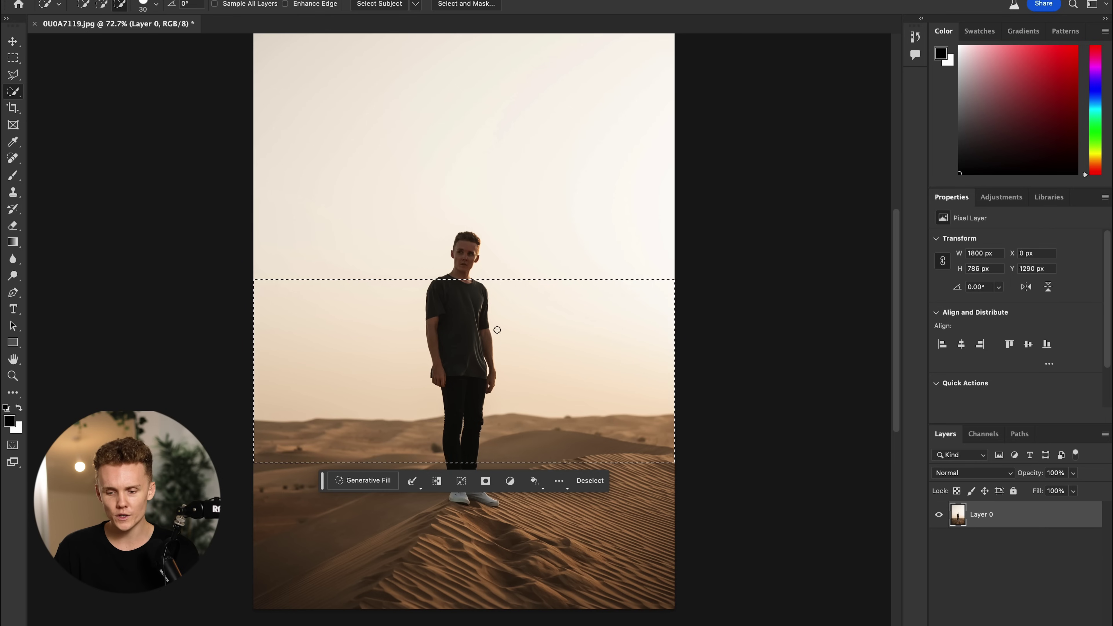
{"action": "left_click", "coordinate": [457, 298], "text": "alt"}
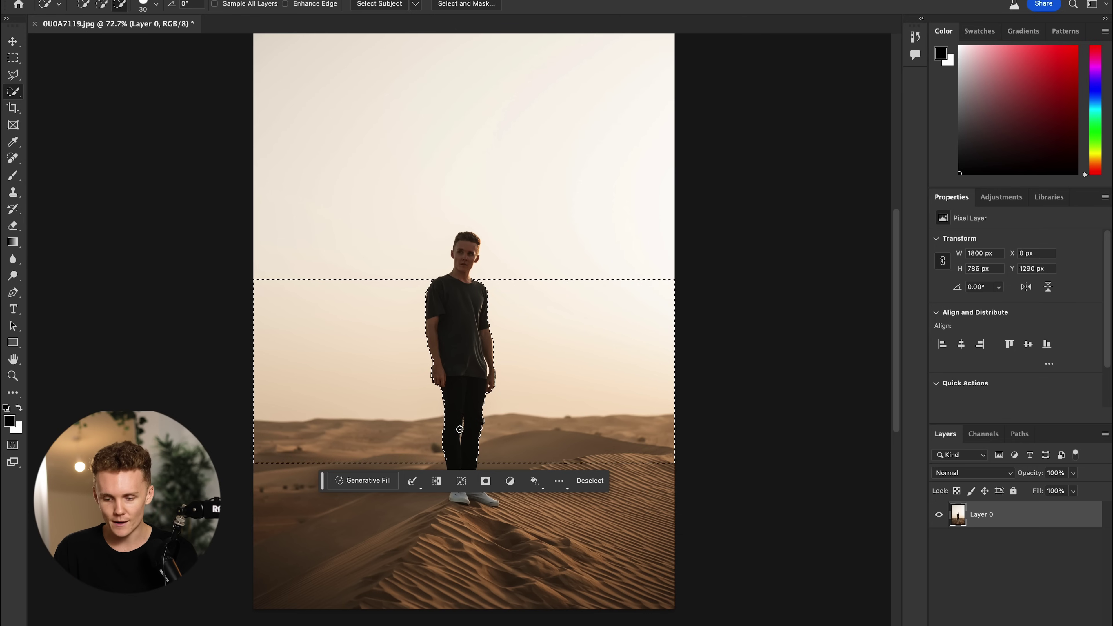
{"action": "scroll", "coordinate": [545, 299], "scroll_direction": "up", "scroll_amount": 6}
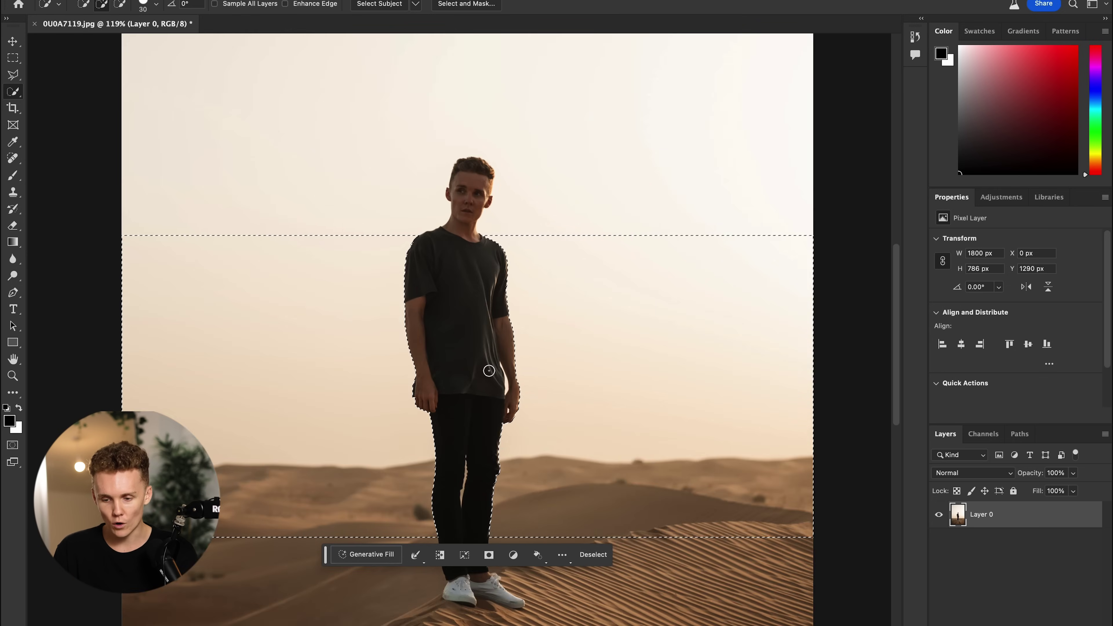
{"action": "scroll", "coordinate": [541, 325], "scroll_direction": "down", "scroll_amount": 10}
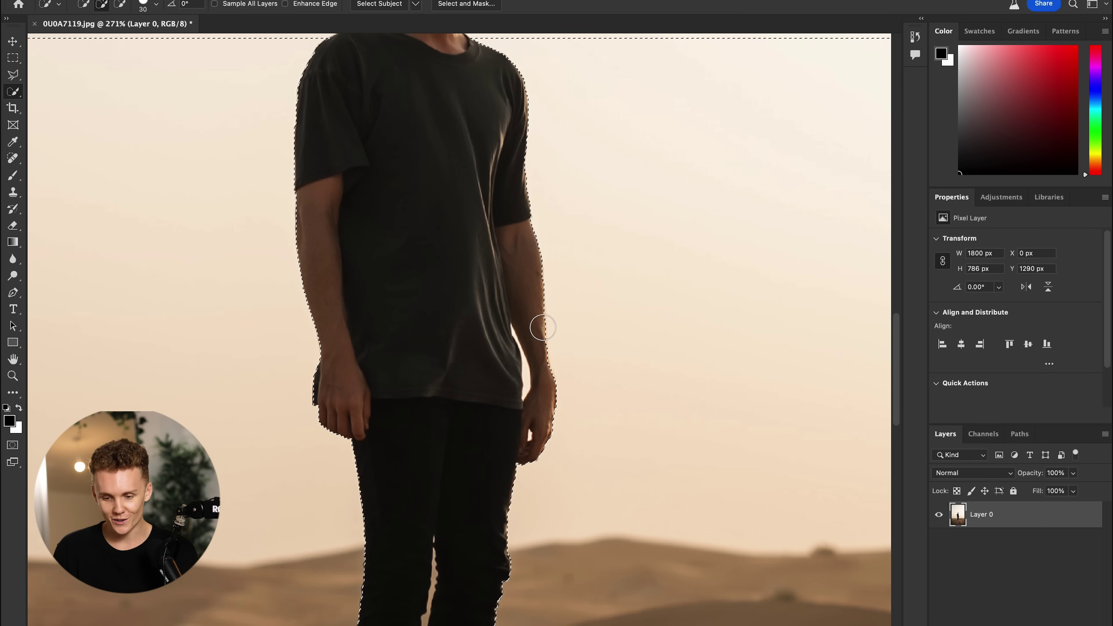
{"action": "scroll", "coordinate": [468, 425], "scroll_direction": "down", "scroll_amount": 10}
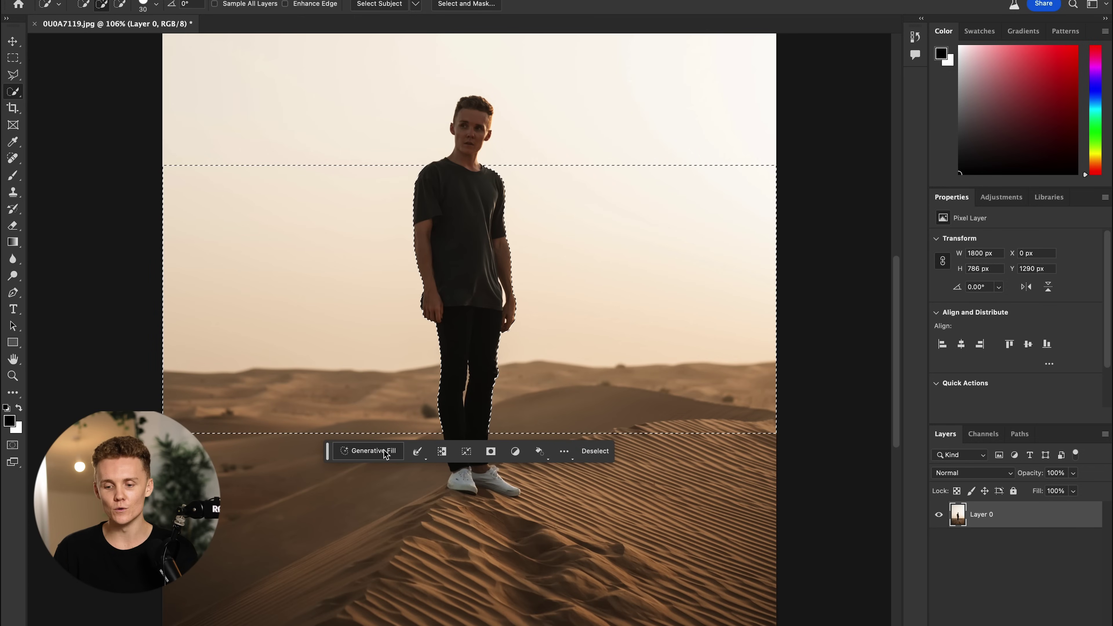
Generative Fill the selection with 'Add a subtle mountain range… and blend it in with the desert colours'.
{"action": "left_click", "coordinate": [383, 449]}
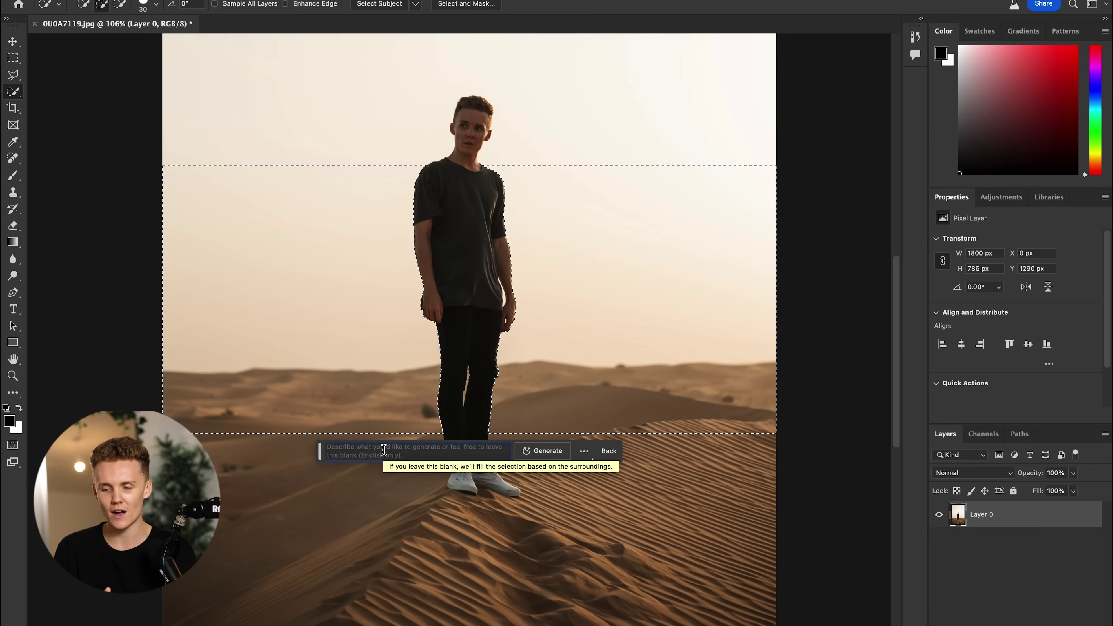
{"action": "type", "text": "Add "}
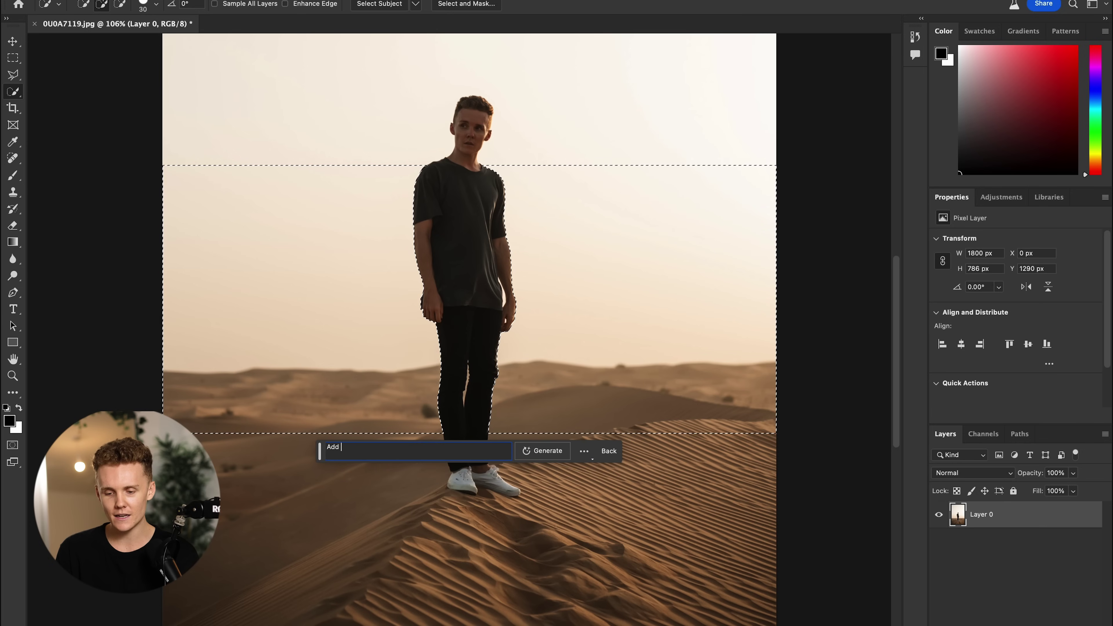
{"action": "type", "text": "a subt"}
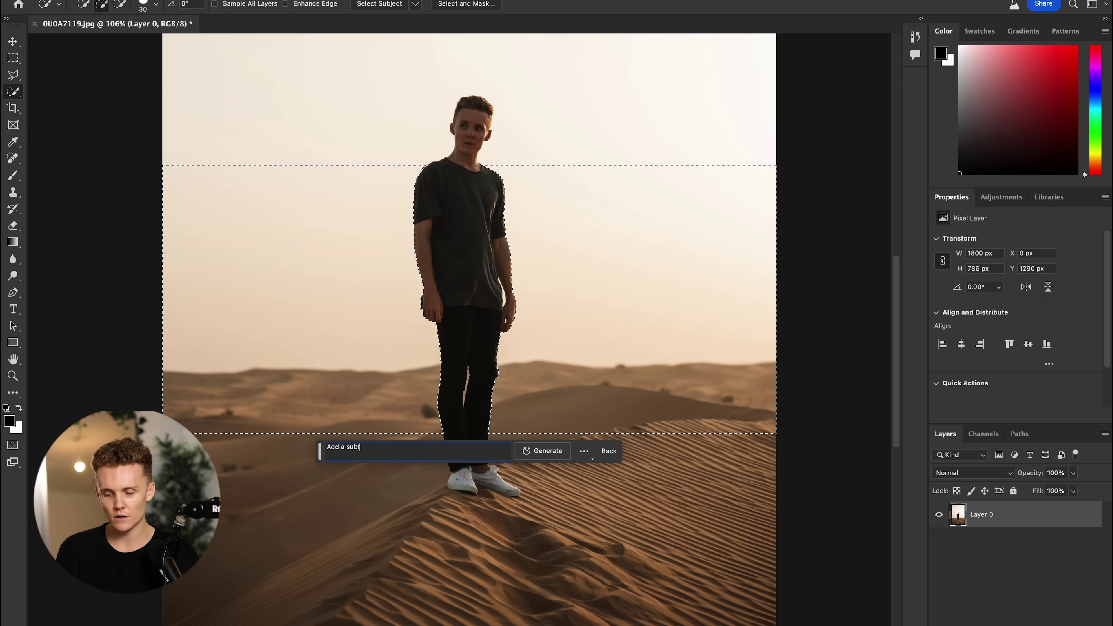
{"action": "type", "text": "le mountain ran"}
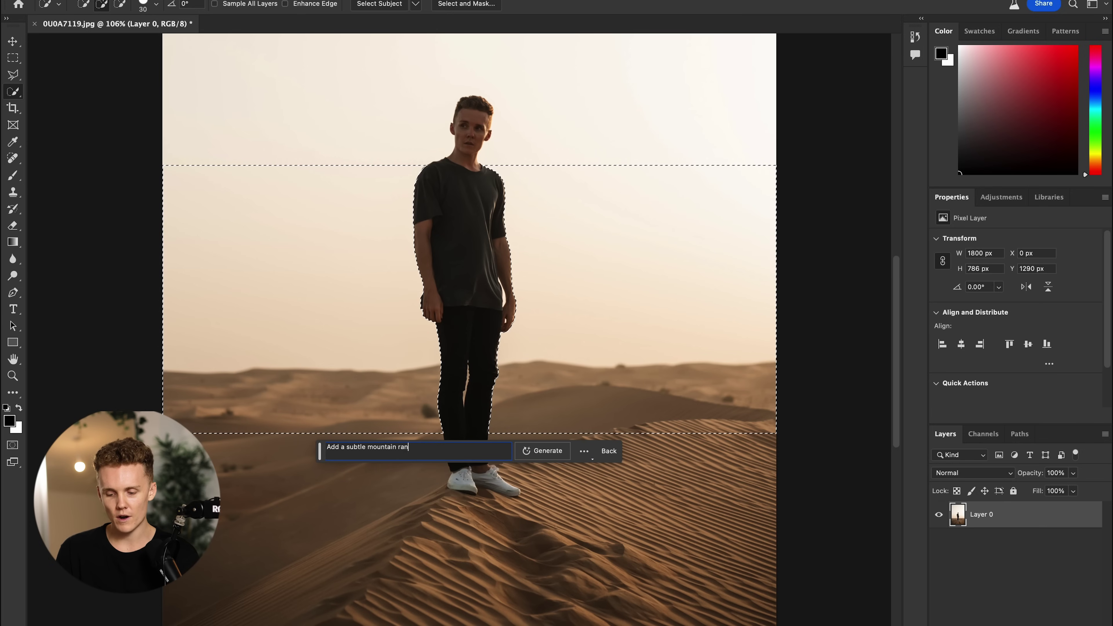
{"action": "type", "text": "ge in the backgrou"}
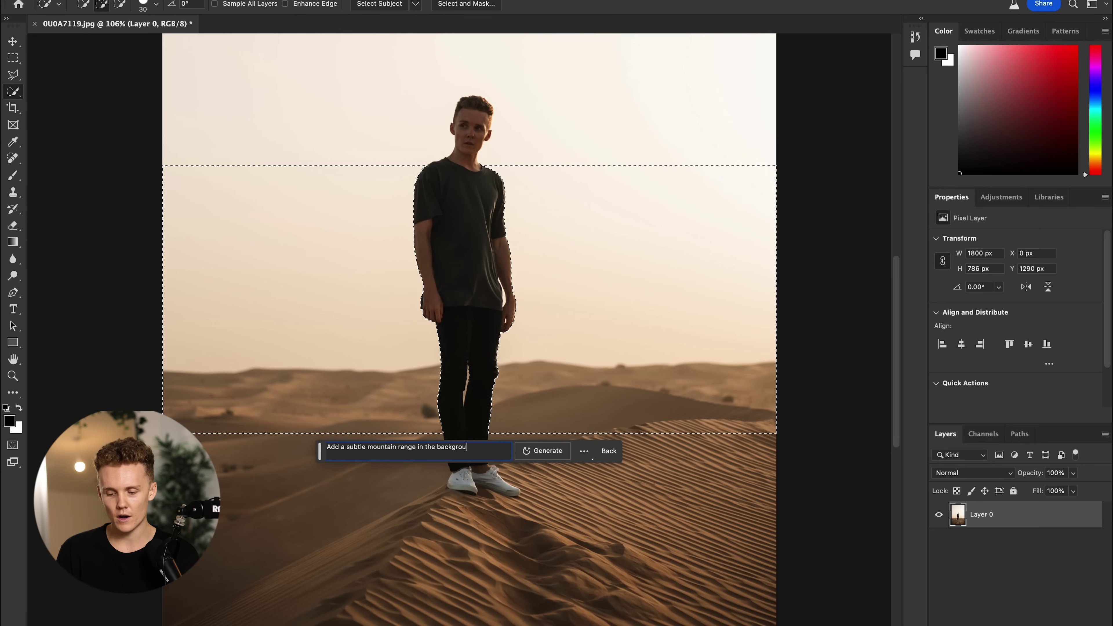
{"action": "type", "text": "nd of the shot"}
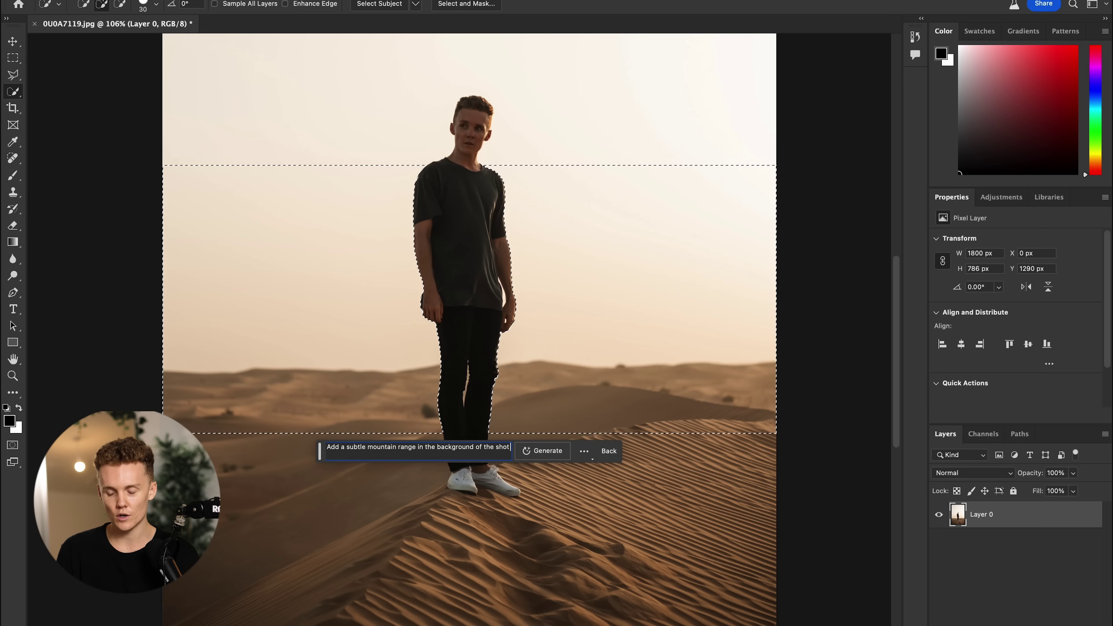
{"action": "key", "text": "BackSpace"}
{"action": "key", "text": "BackSpace"}
{"action": "key", "text": "BackSpace"}
{"action": "key", "text": "BackSpace"}
{"action": "key", "text": "BackSpace"}
{"action": "key", "text": "BackSpace"}
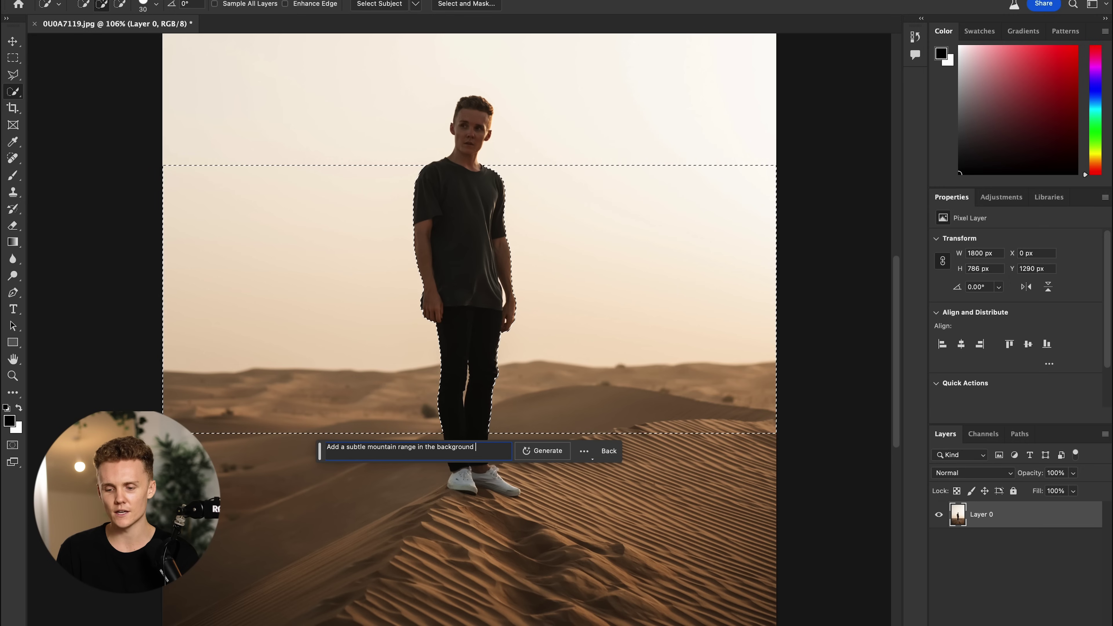
{"action": "type", "text": "and blend"}
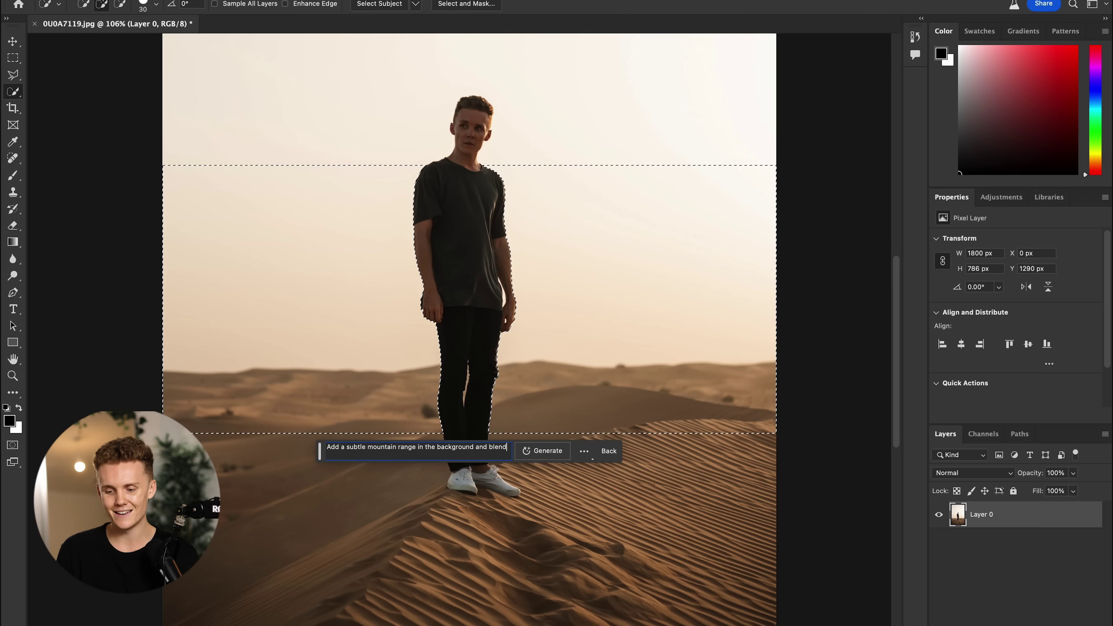
{"action": "type", "text": " it in with "}
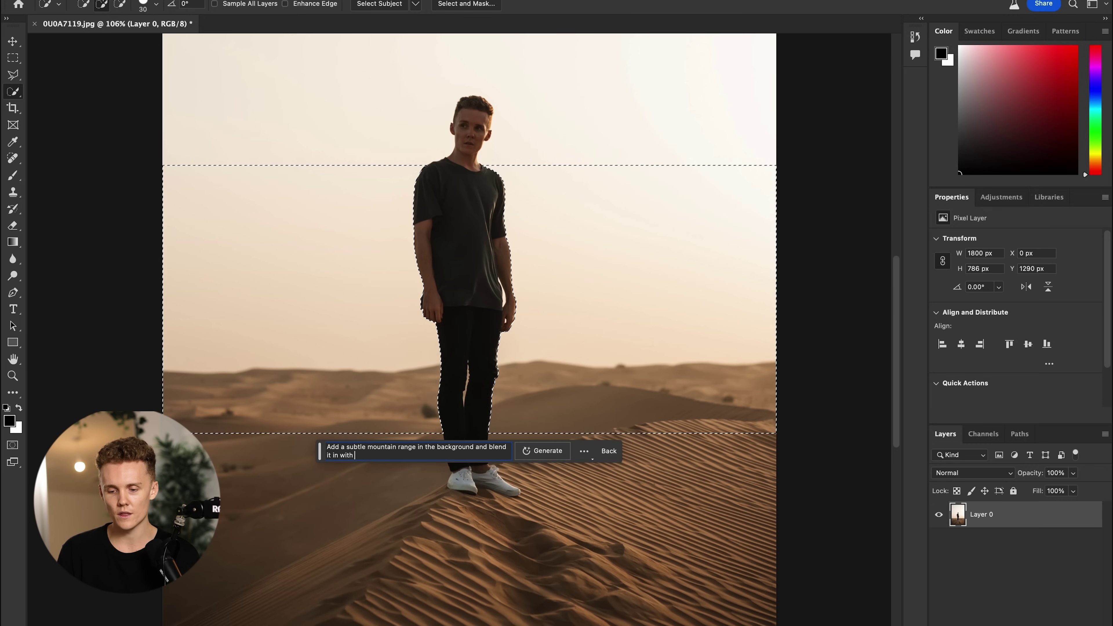
{"action": "type", "text": "the desert colours"}
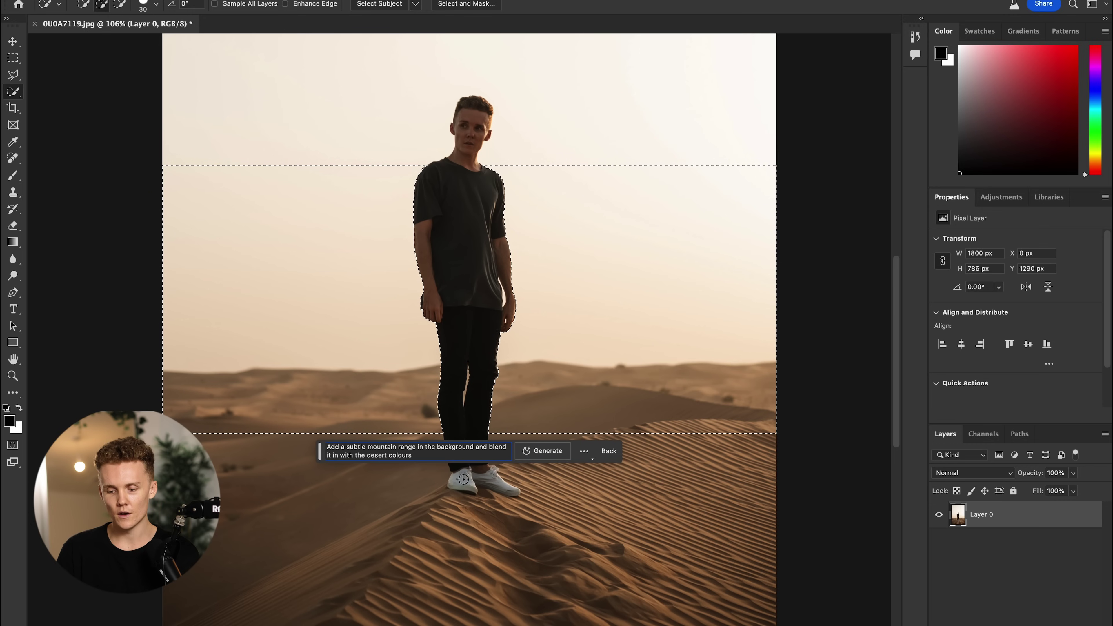
{"action": "key", "text": "Return"}
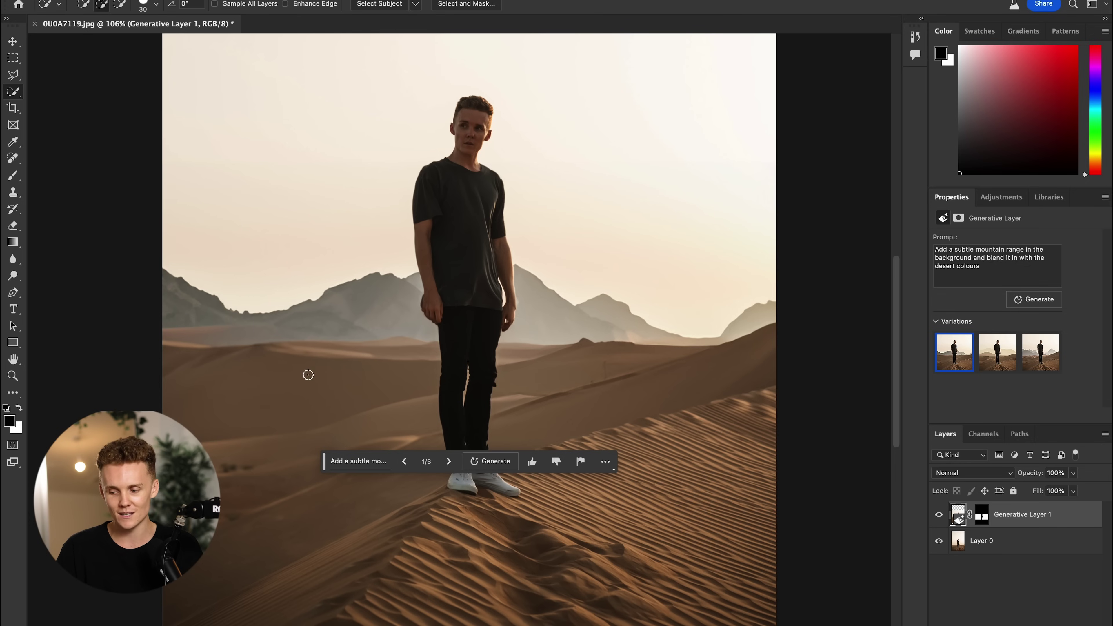
Cycle through the mountain variations, settle on the third jagged-peak one, and deselect the layer.
{"action": "scroll", "coordinate": [477, 374], "scroll_direction": "down", "scroll_amount": 5}
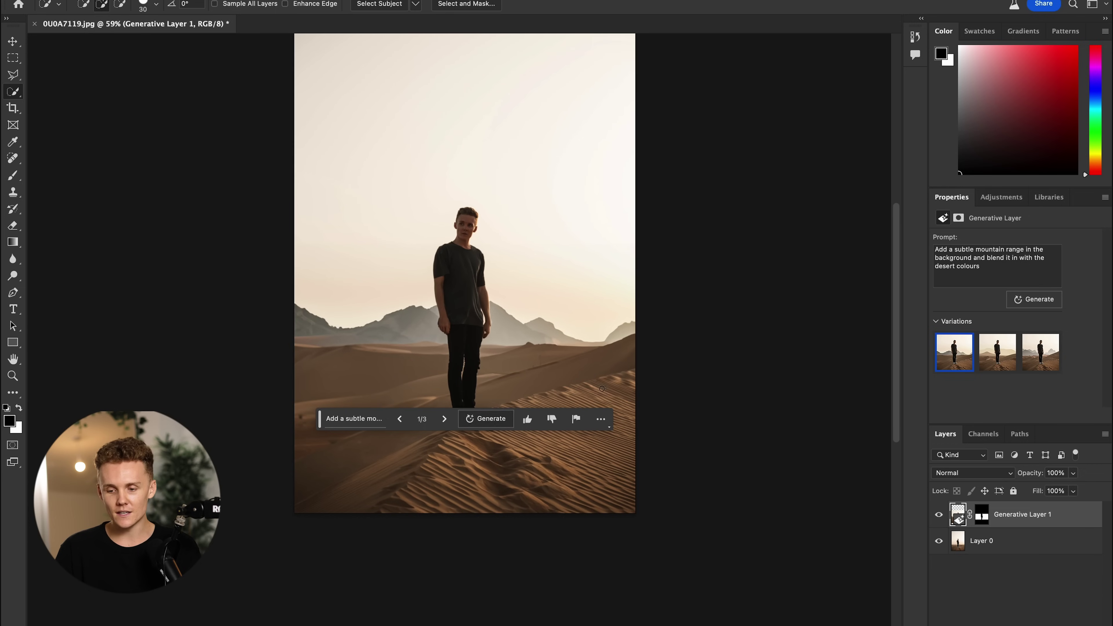
{"action": "left_click", "coordinate": [997, 363]}
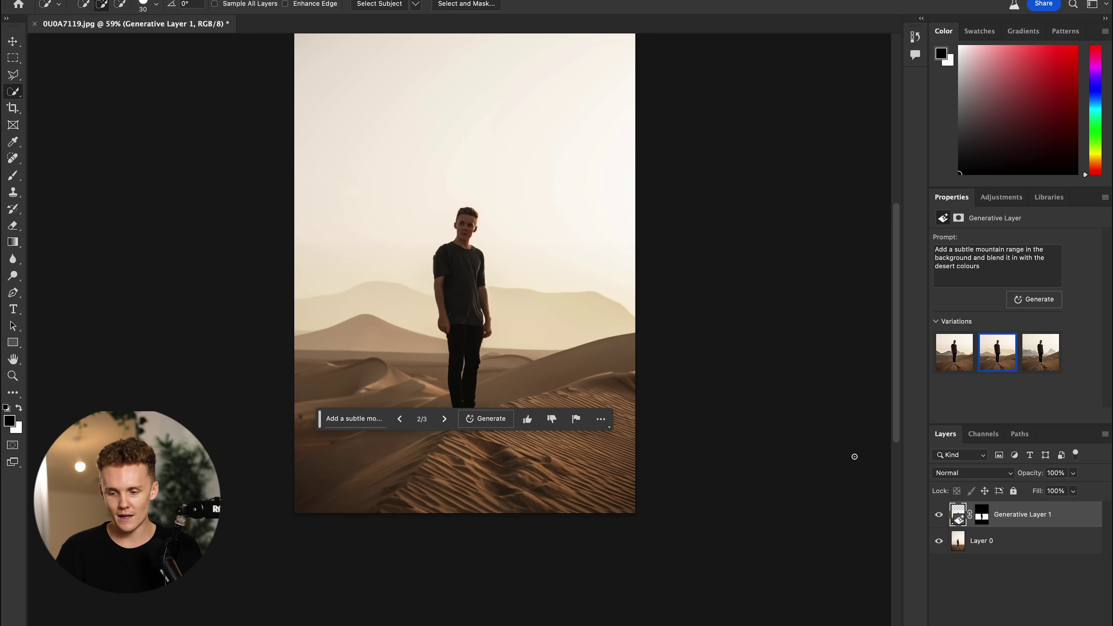
{"action": "left_click", "coordinate": [955, 364]}
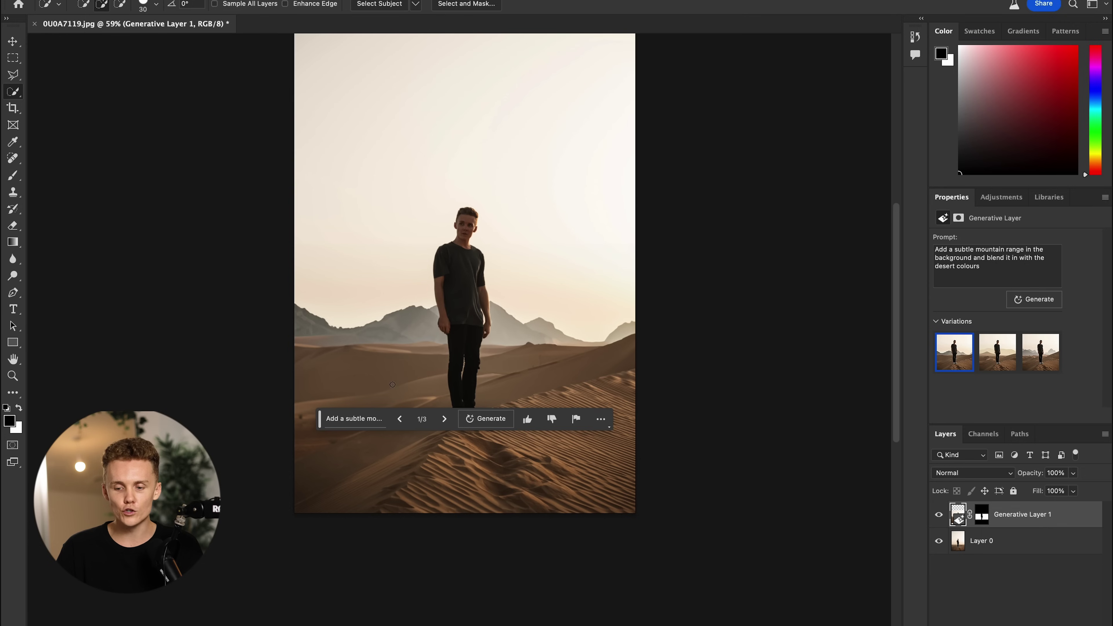
{"action": "left_click", "coordinate": [12, 41]}
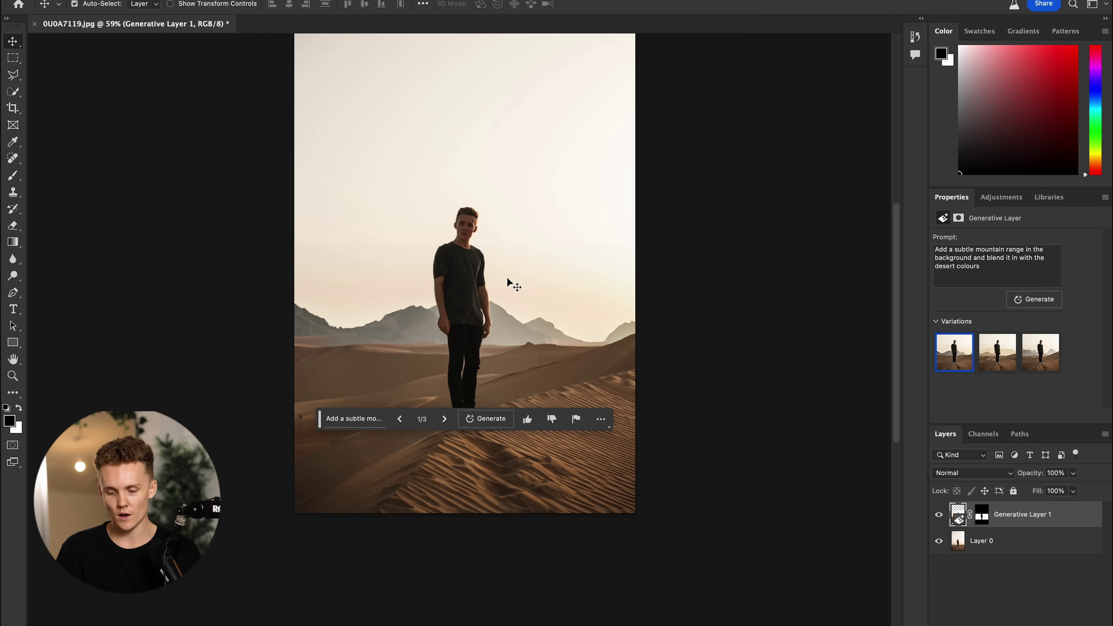
{"action": "scroll", "coordinate": [510, 289], "scroll_direction": "up", "scroll_amount": 3}
{"action": "left_click", "coordinate": [1012, 357]}
{"action": "left_click", "coordinate": [1045, 363]}
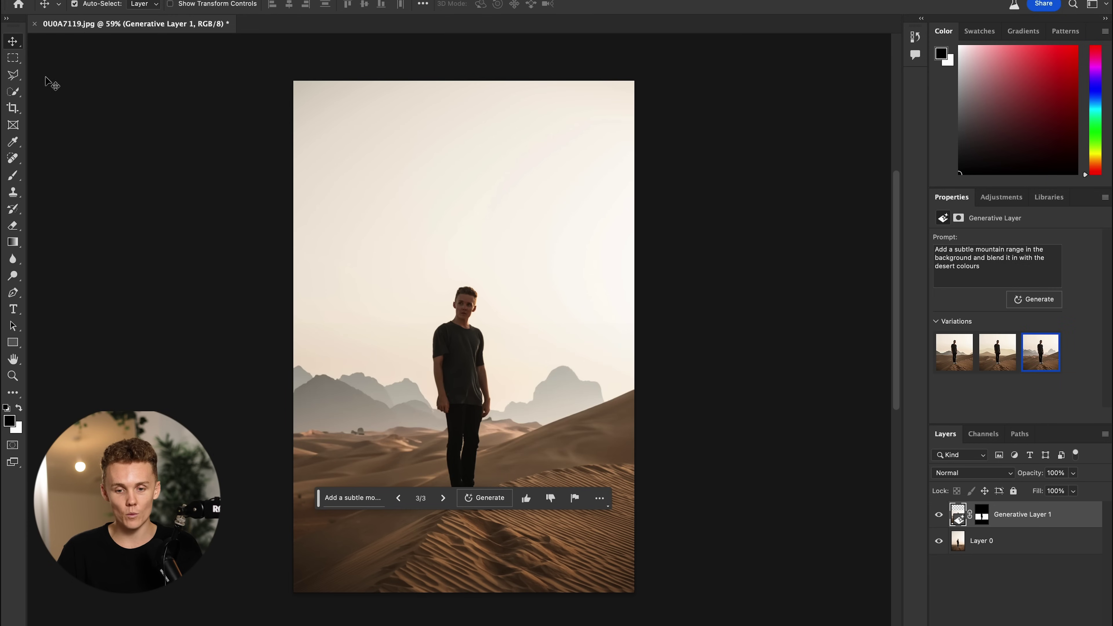
{"action": "left_click", "coordinate": [189, 145]}
Zoom in and toggle Generative Layer 1's visibility to compare, leaving the mountains shown.
{"action": "scroll", "coordinate": [509, 398], "scroll_direction": "up", "scroll_amount": 5}
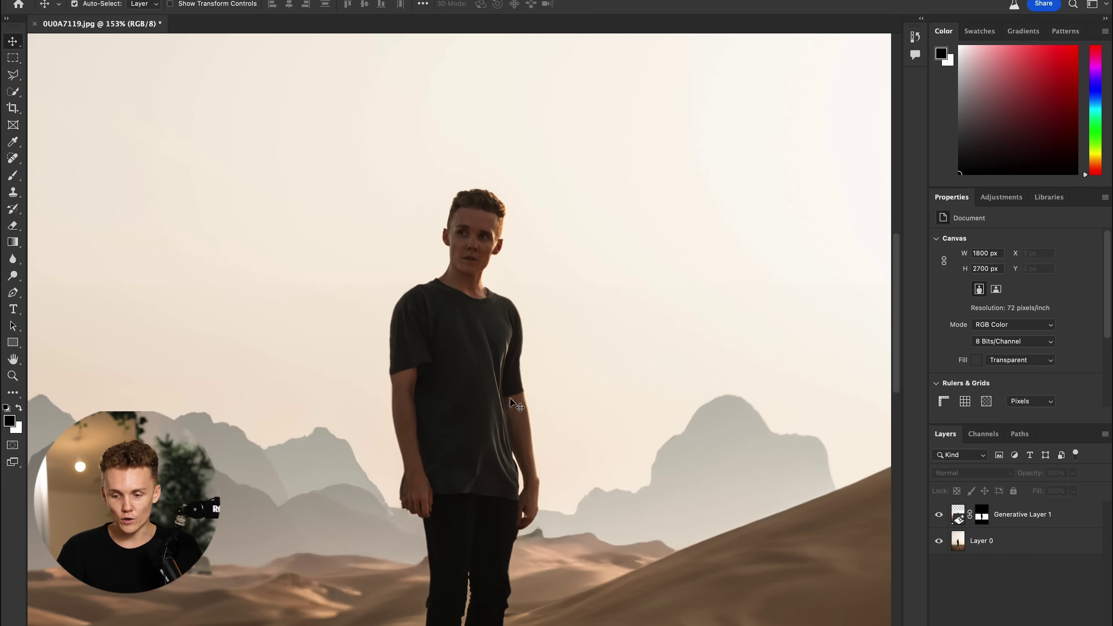
{"action": "scroll", "coordinate": [527, 500], "scroll_direction": "up", "scroll_amount": 4}
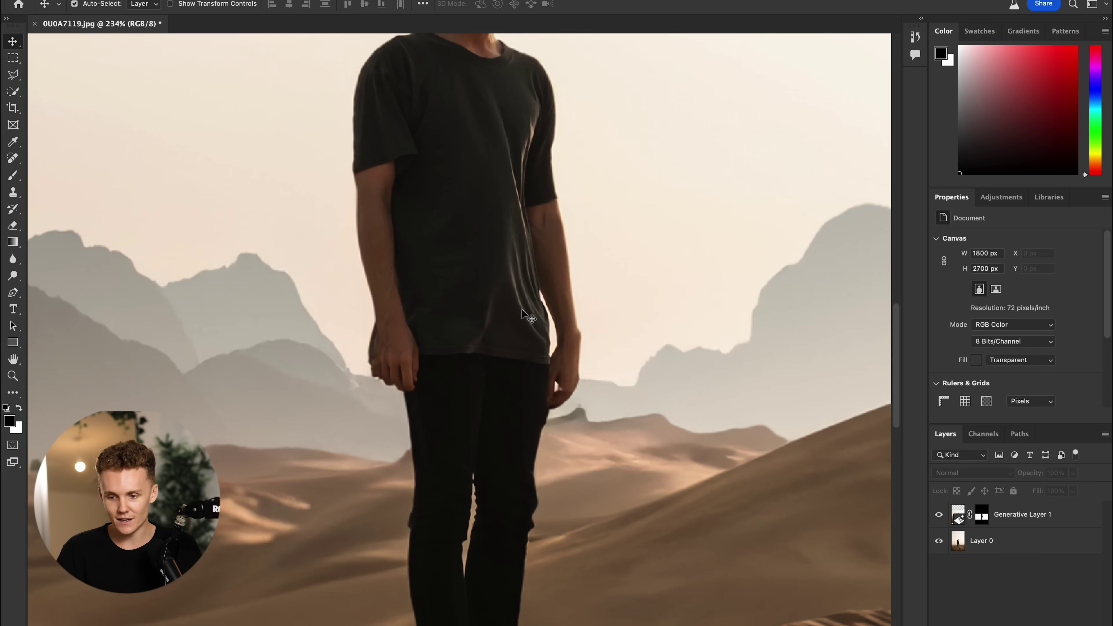
{"action": "scroll", "coordinate": [482, 364], "scroll_direction": "down", "scroll_amount": 4}
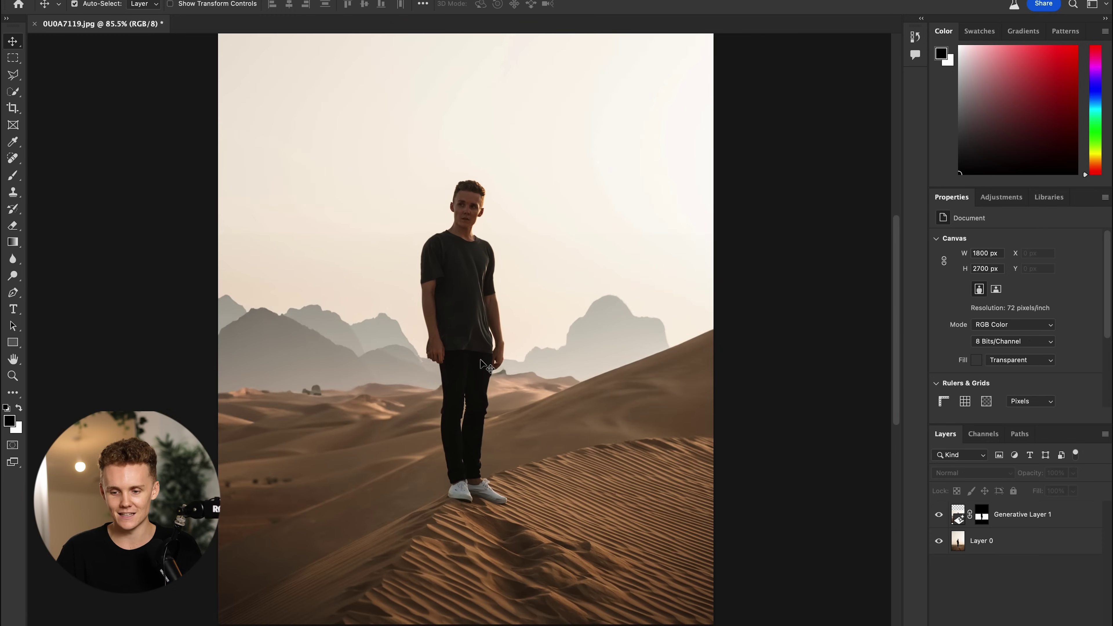
{"action": "scroll", "coordinate": [401, 351], "scroll_direction": "up", "scroll_amount": 3}
{"action": "scroll", "coordinate": [401, 350], "scroll_direction": "up", "scroll_amount": 4}
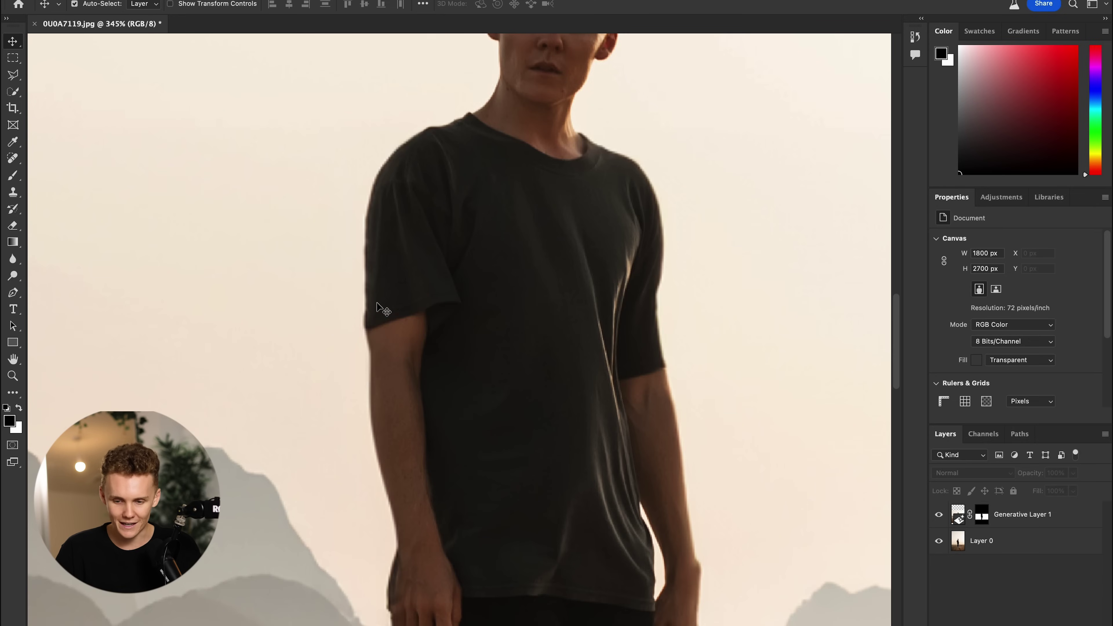
{"action": "left_click", "coordinate": [939, 515]}
{"action": "left_click", "coordinate": [938, 515]}
{"action": "left_click", "coordinate": [939, 515]}
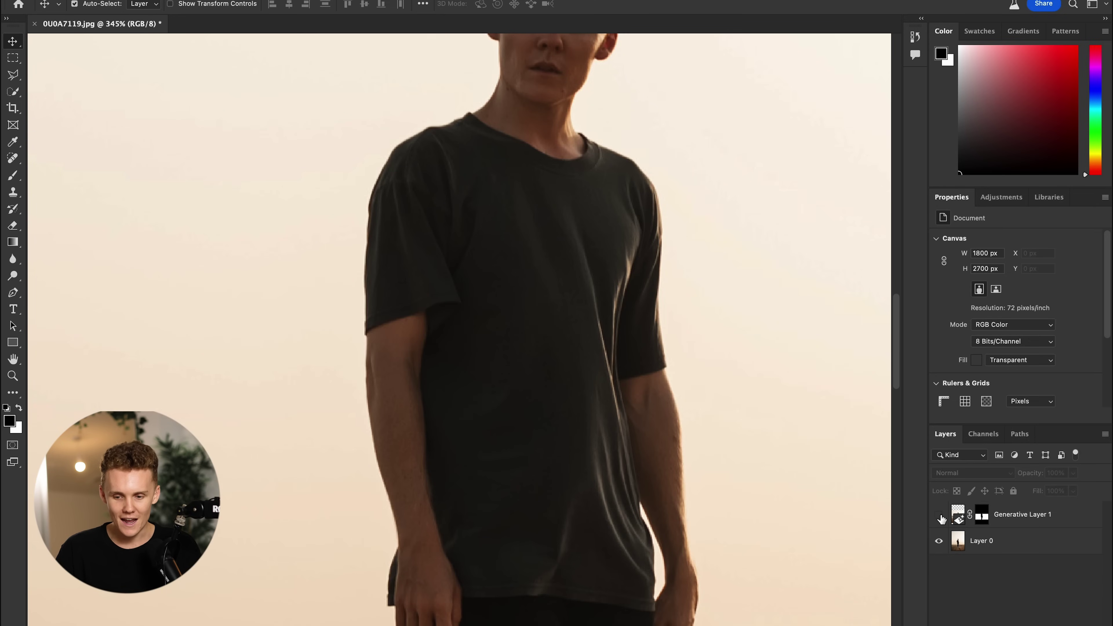
{"action": "left_click", "coordinate": [939, 515]}
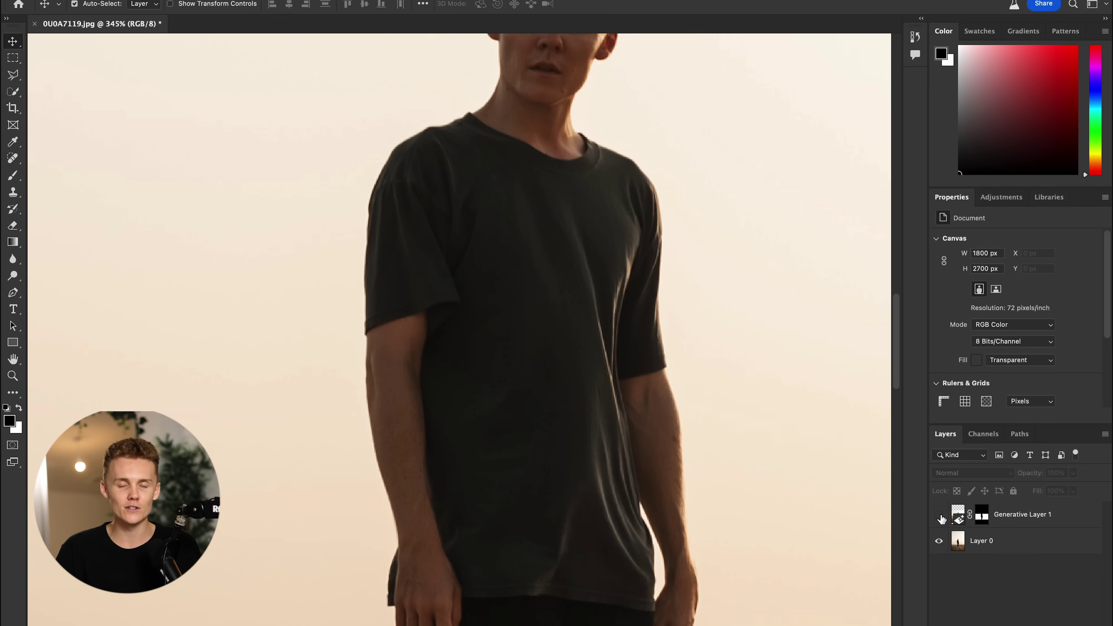
{"action": "left_click", "coordinate": [938, 515]}
Select Generative Layer 1 in the Layers panel to bring back its prompt and variations.
{"action": "scroll", "coordinate": [646, 440], "scroll_direction": "down", "scroll_amount": 5}
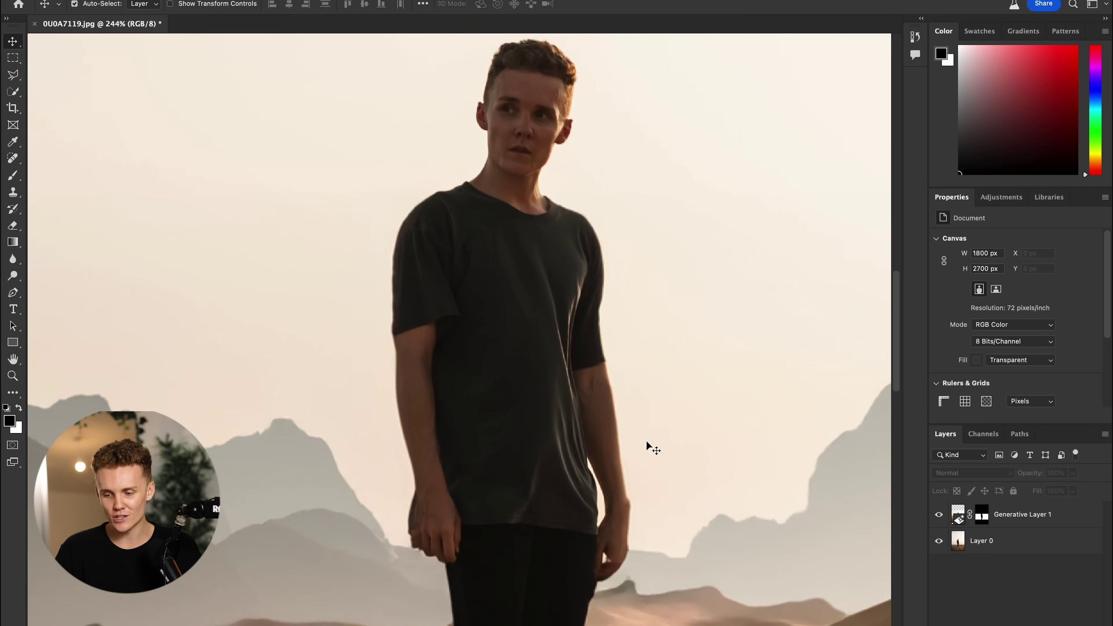
{"action": "scroll", "coordinate": [623, 414], "scroll_direction": "down", "scroll_amount": 3}
{"action": "scroll", "coordinate": [622, 414], "scroll_direction": "down", "scroll_amount": 5}
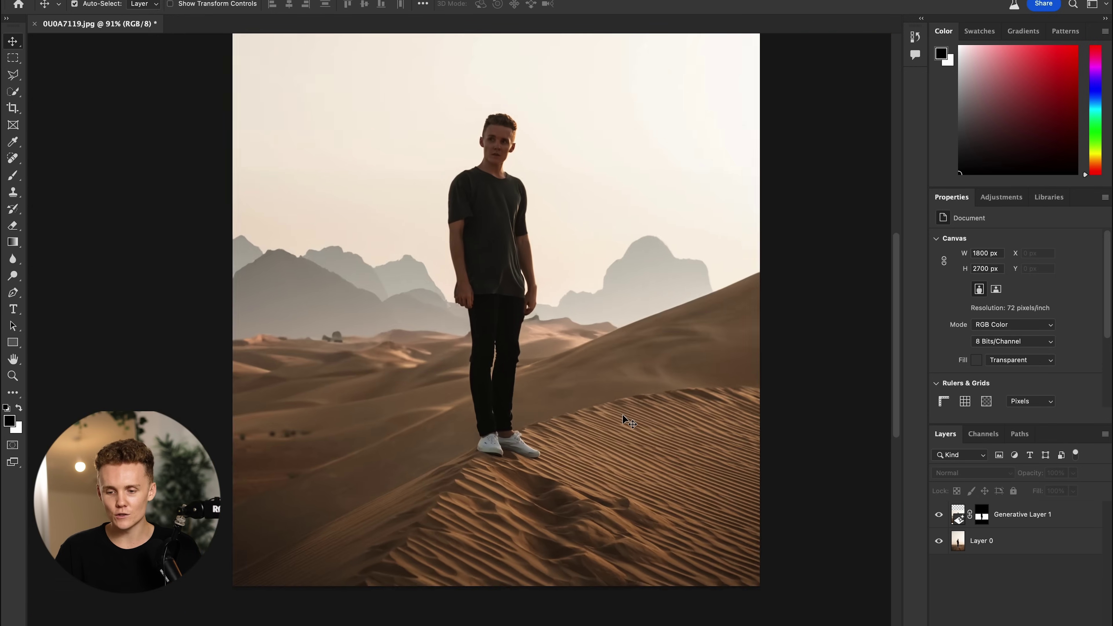
{"action": "scroll", "coordinate": [621, 413], "scroll_direction": "up", "scroll_amount": 3}
{"action": "scroll", "coordinate": [622, 413], "scroll_direction": "down", "scroll_amount": 2}
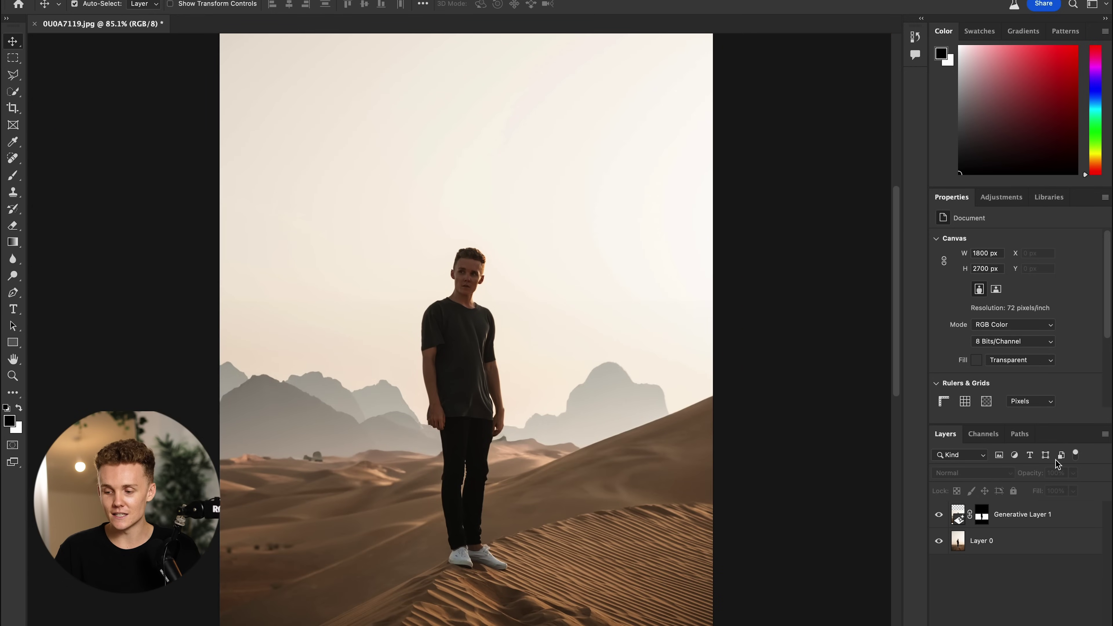
{"action": "left_click", "coordinate": [1085, 517]}
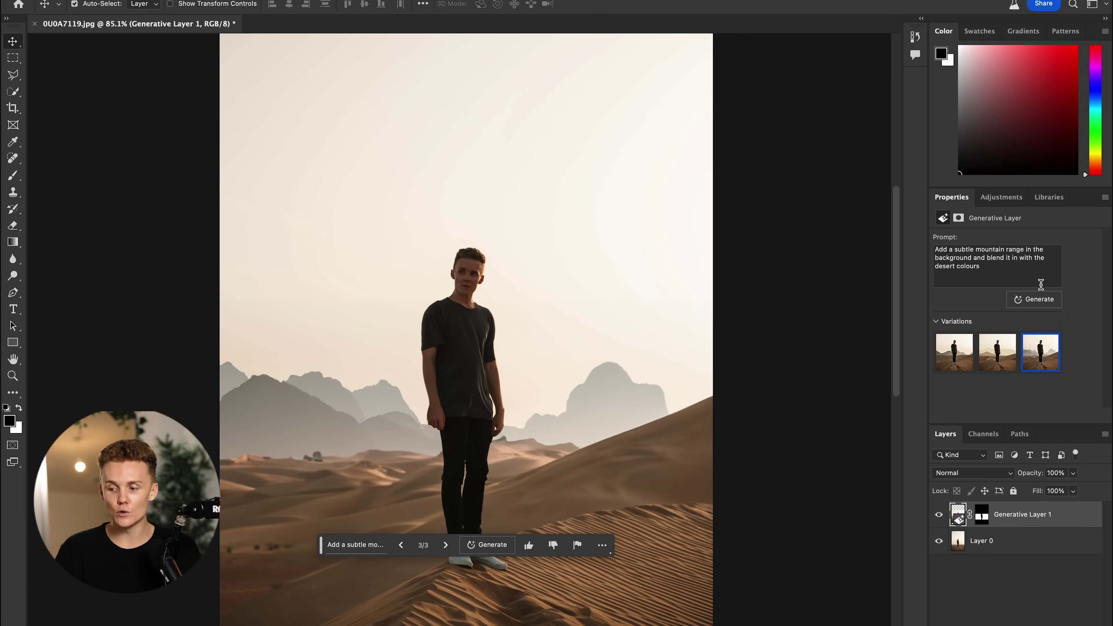
Generate three more variations from the same prompt and review them, finishing on the first.
{"action": "left_click", "coordinate": [1041, 305]}
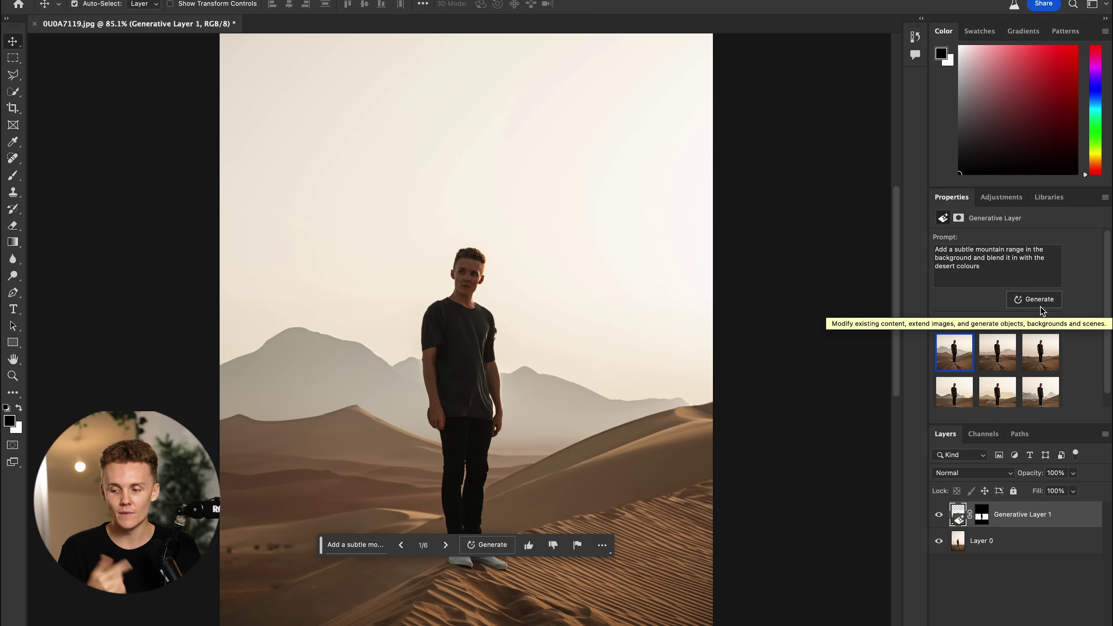
{"action": "left_click", "coordinate": [986, 362]}
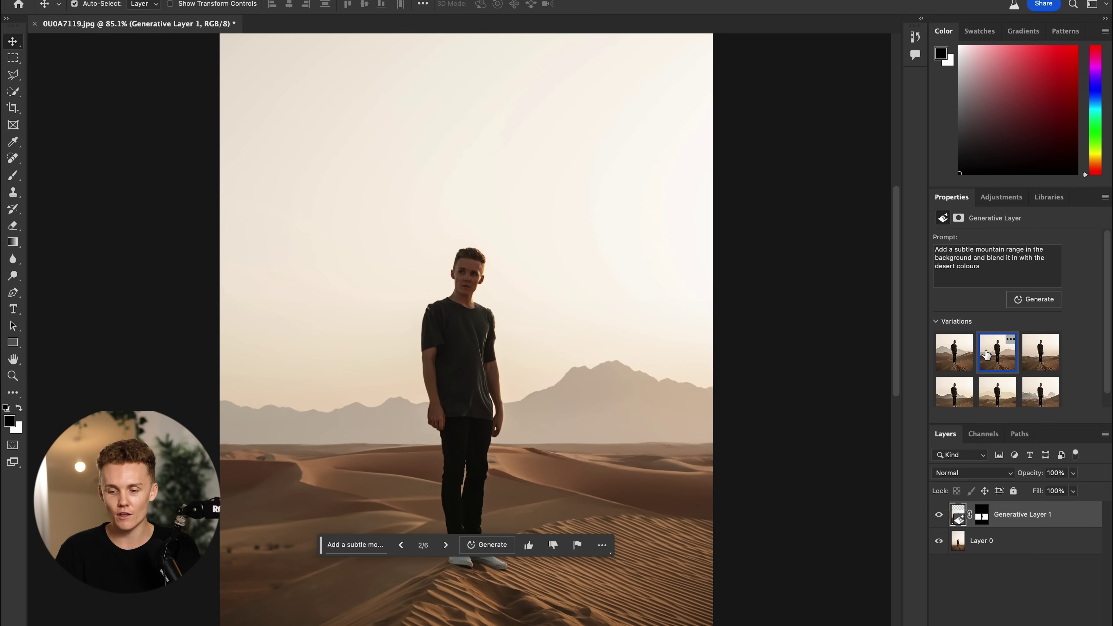
{"action": "scroll", "coordinate": [574, 364], "scroll_direction": "down", "scroll_amount": 2}
{"action": "scroll", "coordinate": [482, 394], "scroll_direction": "down", "scroll_amount": 5}
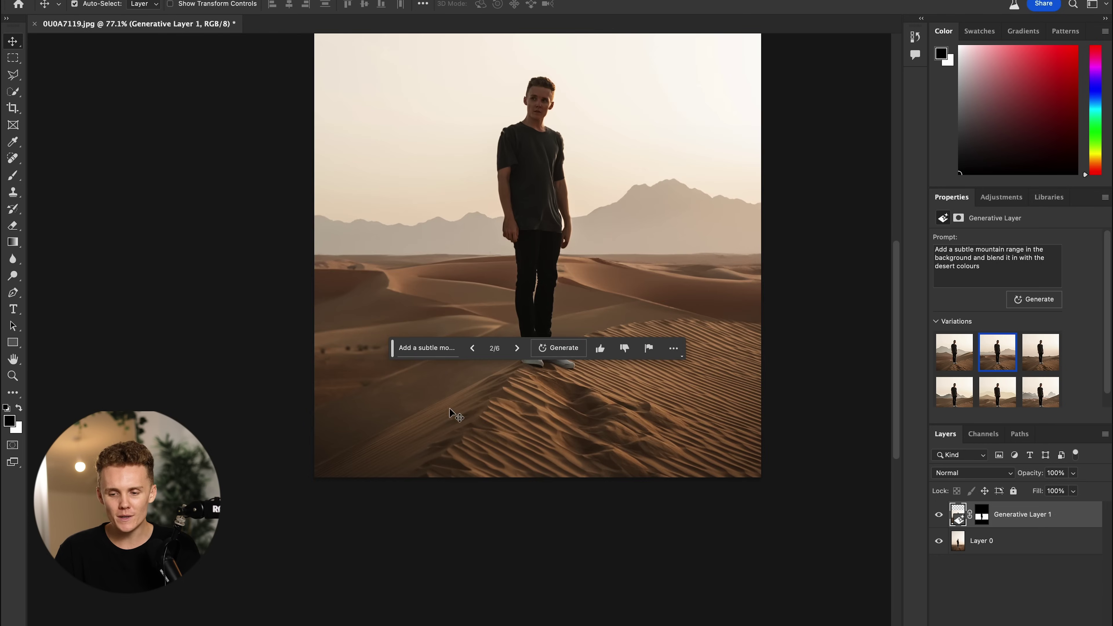
{"action": "left_click", "coordinate": [1040, 352]}
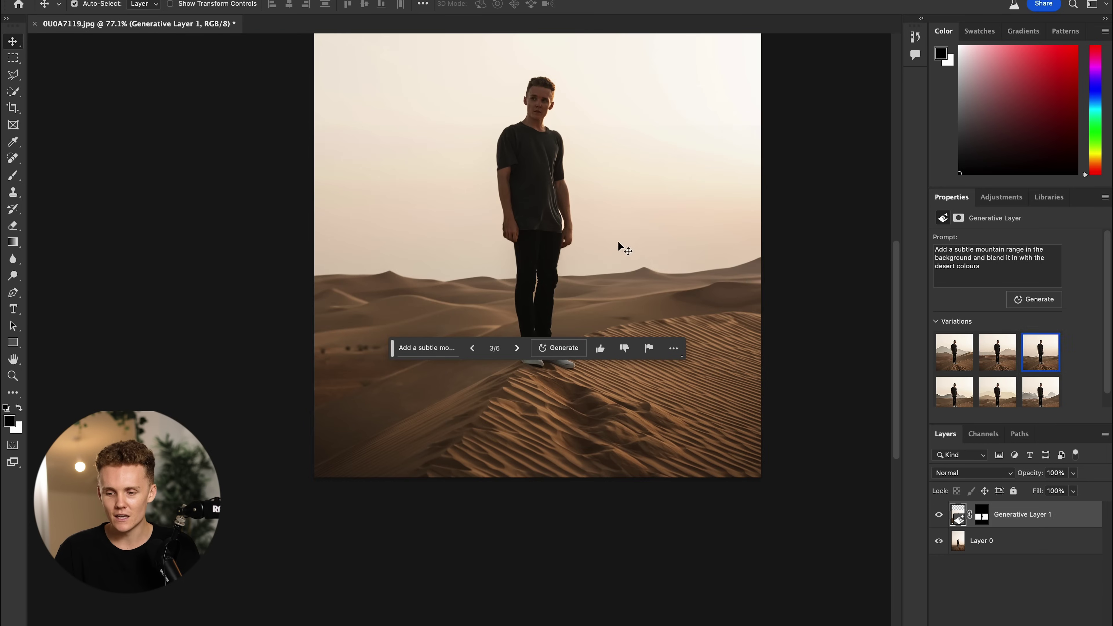
{"action": "scroll", "coordinate": [618, 244], "scroll_direction": "up", "scroll_amount": 3}
{"action": "left_click", "coordinate": [1001, 353]}
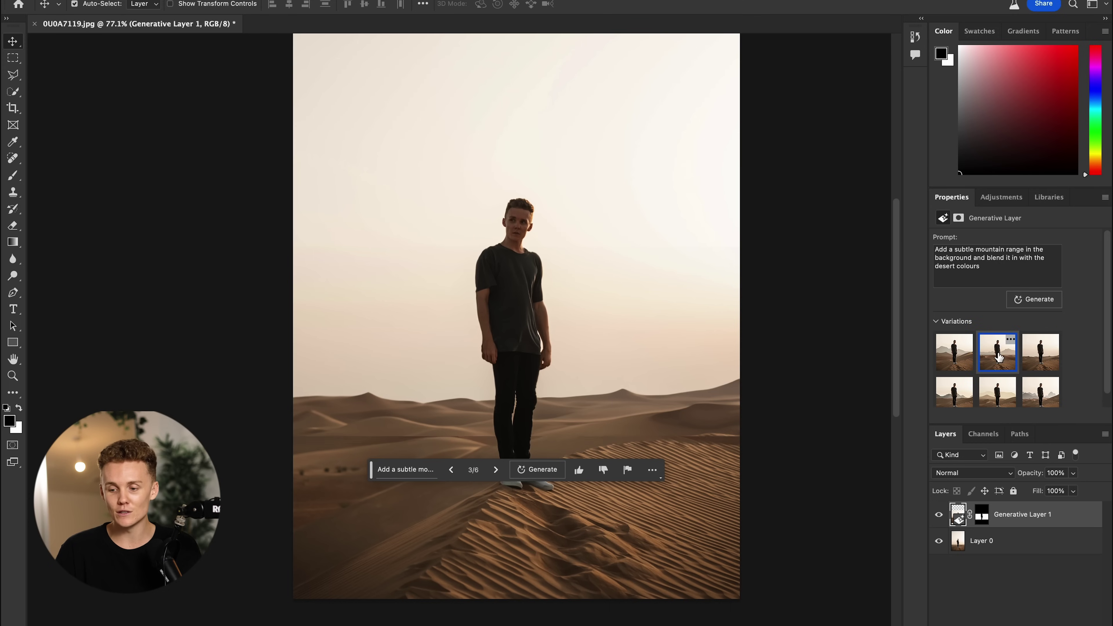
{"action": "left_click", "coordinate": [967, 354]}
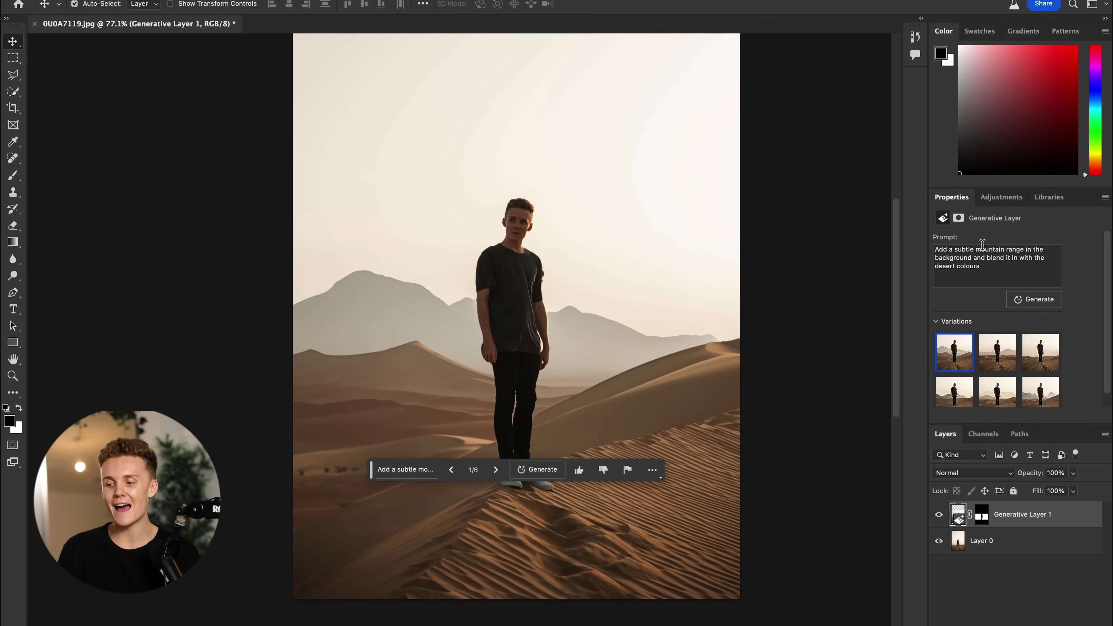
Insert 'small' after 'subtle' in the prompt, regenerate, and pick the hazy third variation.
{"action": "triple_click", "coordinate": [995, 256]}
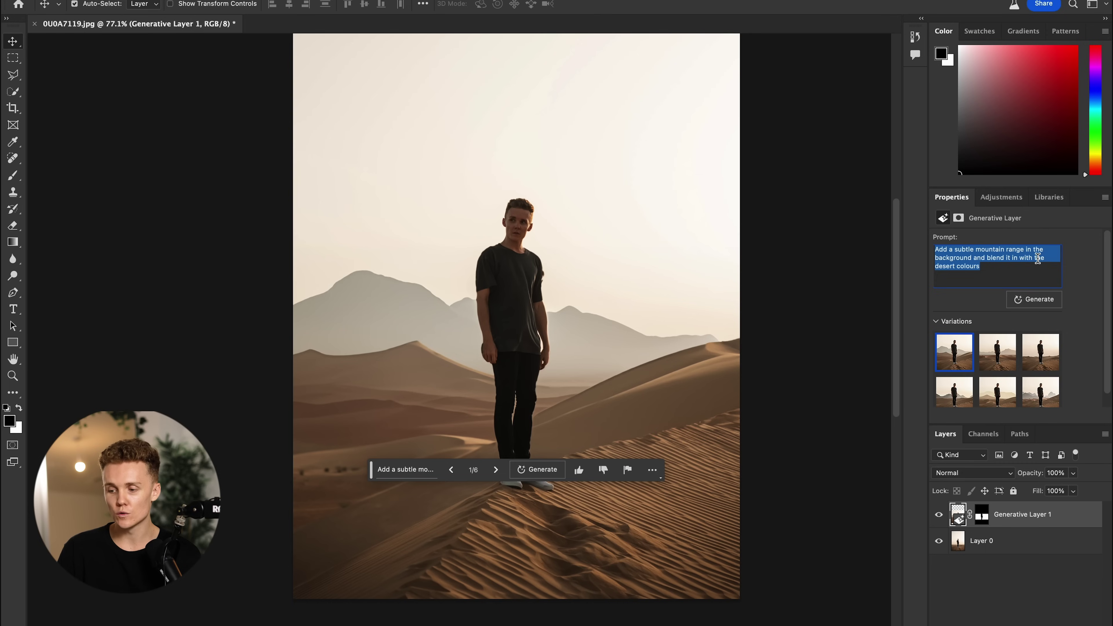
{"action": "left_click", "coordinate": [973, 251]}
{"action": "type", "text": "small"}
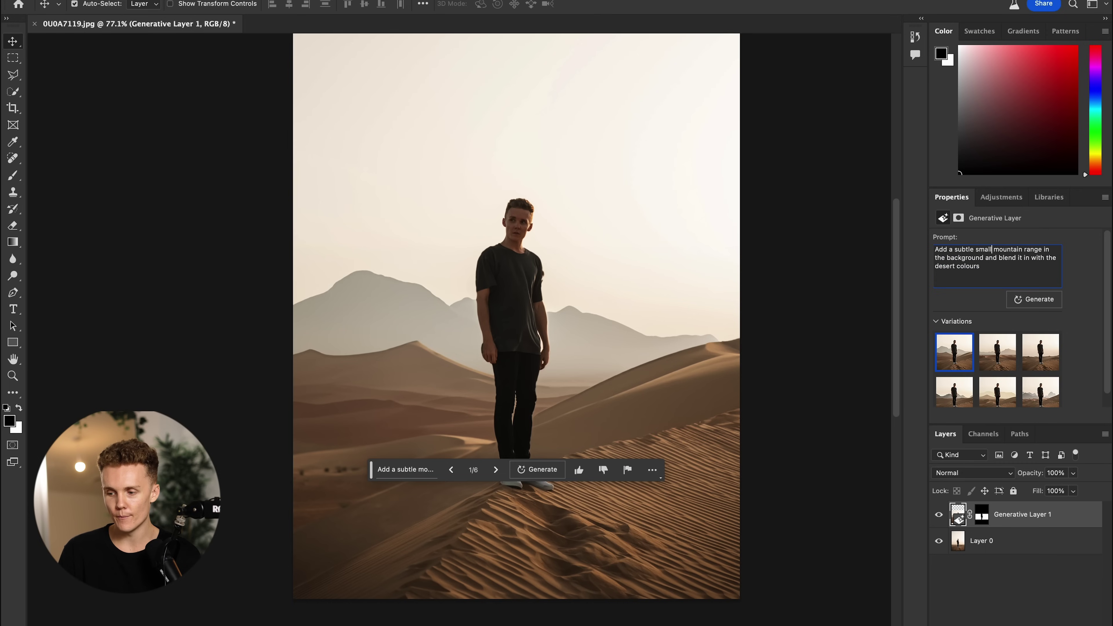
{"action": "left_click", "coordinate": [1023, 301]}
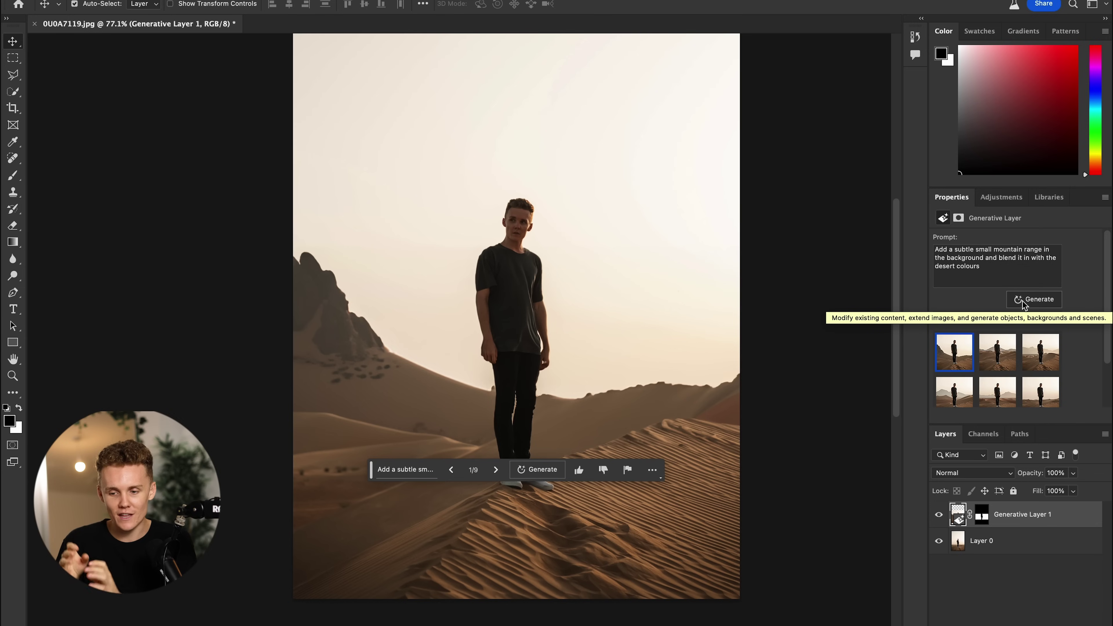
{"action": "left_click", "coordinate": [990, 360]}
{"action": "left_click", "coordinate": [1040, 364]}
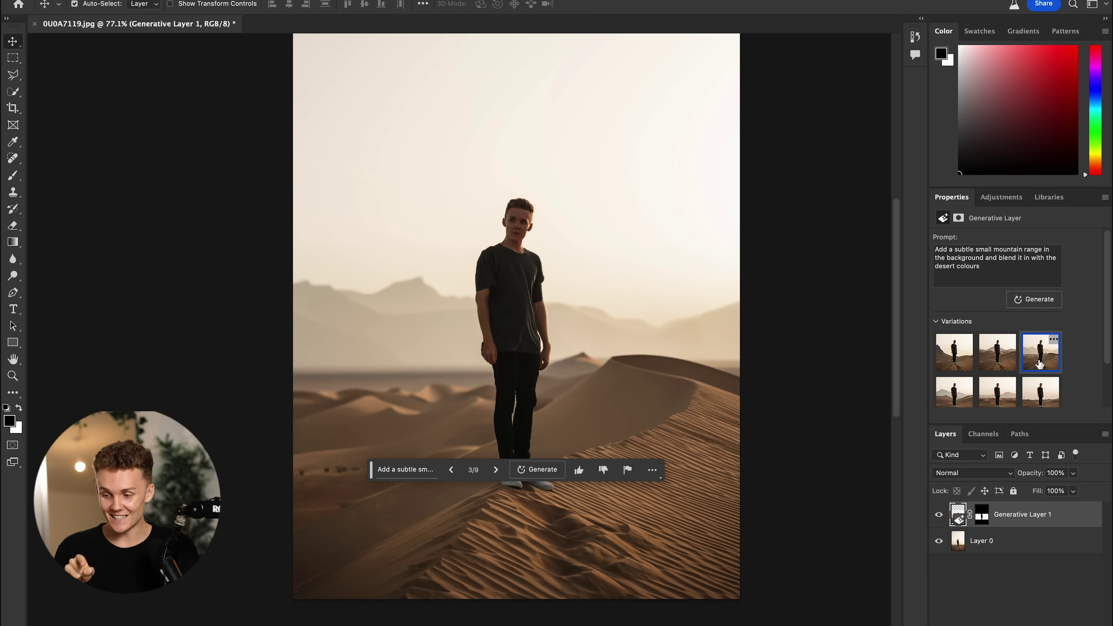
{"action": "left_click", "coordinate": [375, 192]}
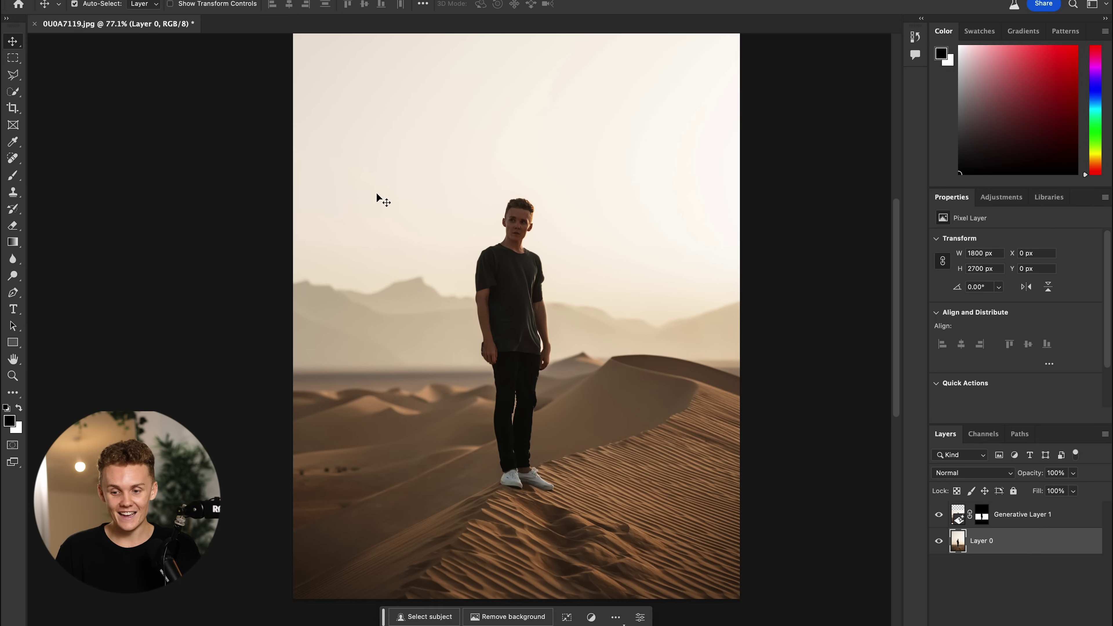
{"action": "scroll", "coordinate": [378, 255], "scroll_direction": "down", "scroll_amount": 3}
{"action": "scroll", "coordinate": [486, 350], "scroll_direction": "up", "scroll_amount": 10}
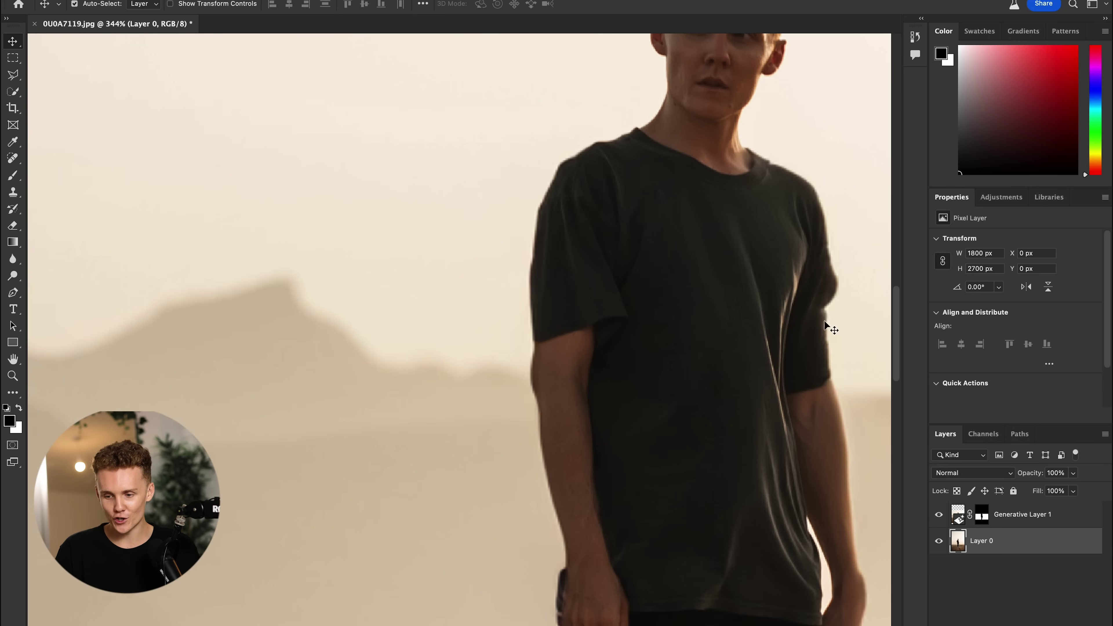
{"action": "scroll", "coordinate": [824, 323], "scroll_direction": "right", "scroll_amount": 5}
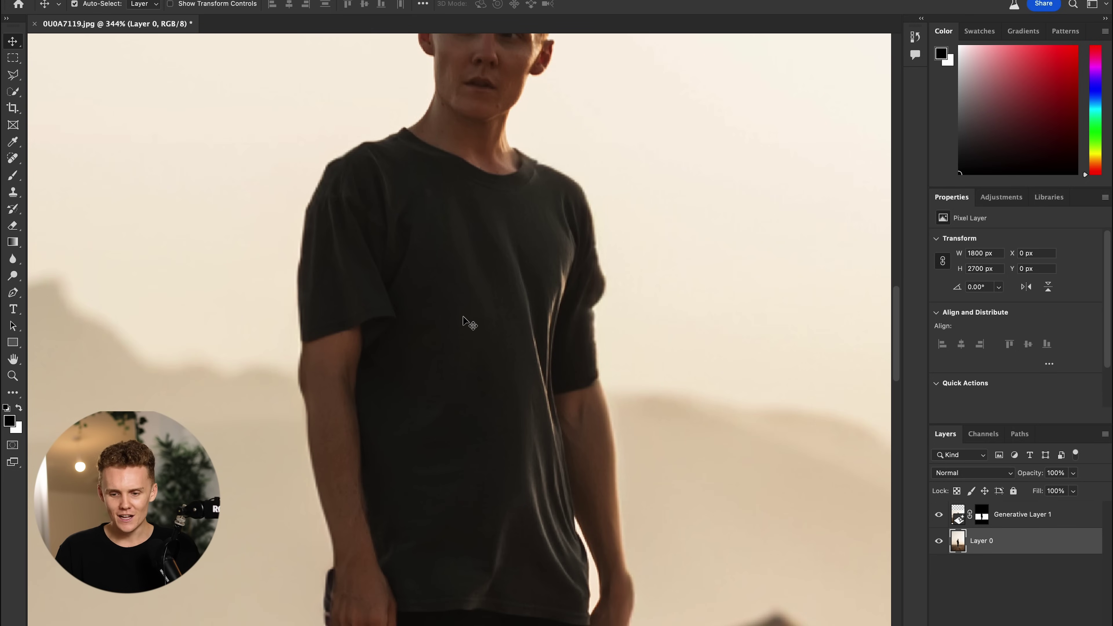
{"action": "scroll", "coordinate": [463, 317], "scroll_direction": "down", "scroll_amount": 5}
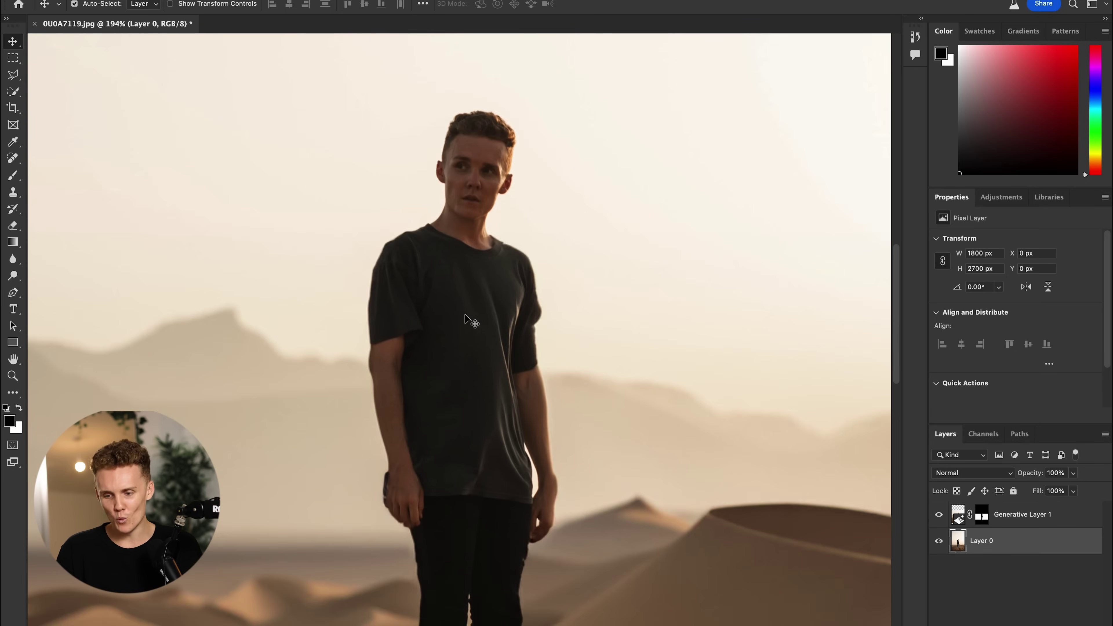
{"action": "scroll", "coordinate": [465, 314], "scroll_direction": "down", "scroll_amount": 5}
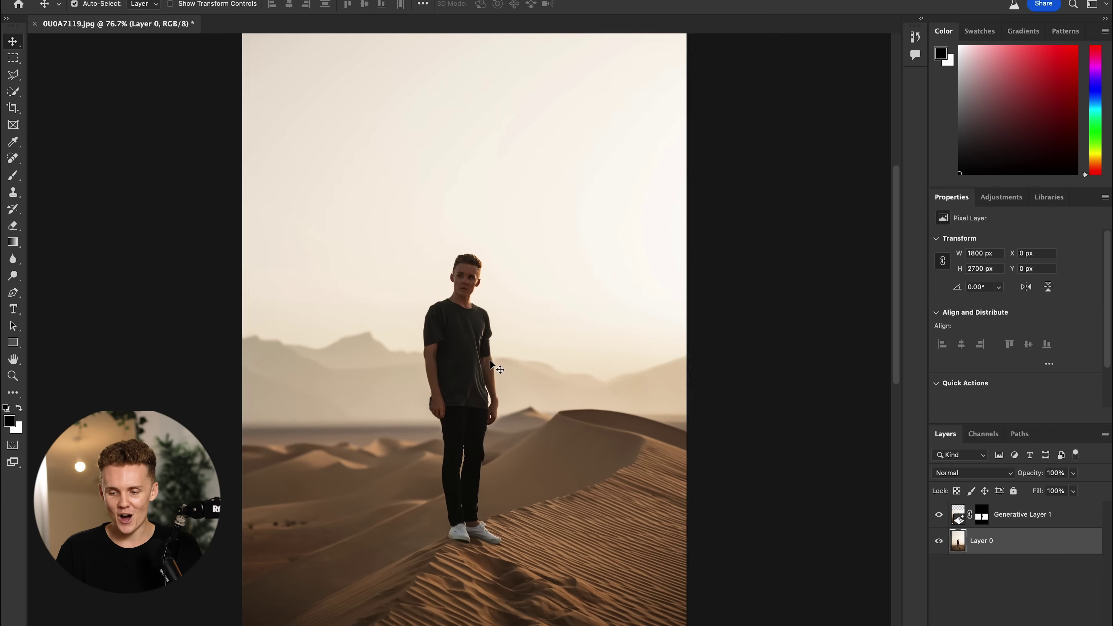
{"action": "scroll", "coordinate": [490, 363], "scroll_direction": "down", "scroll_amount": 1}
{"action": "scroll", "coordinate": [464, 323], "scroll_direction": "down", "scroll_amount": 1}
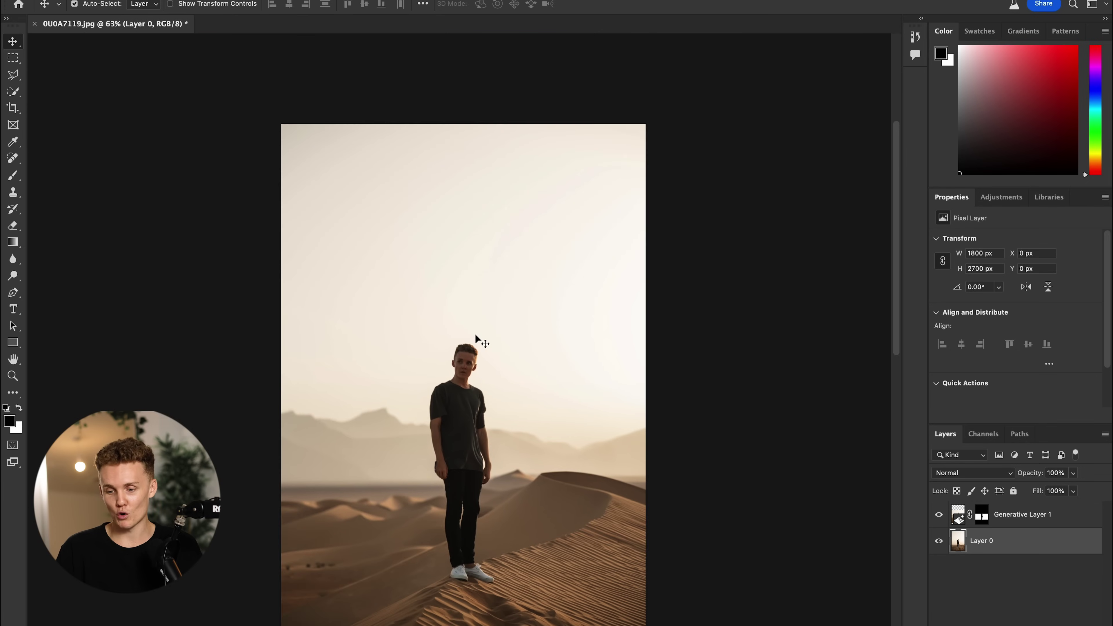
{"action": "left_click", "coordinate": [939, 517]}
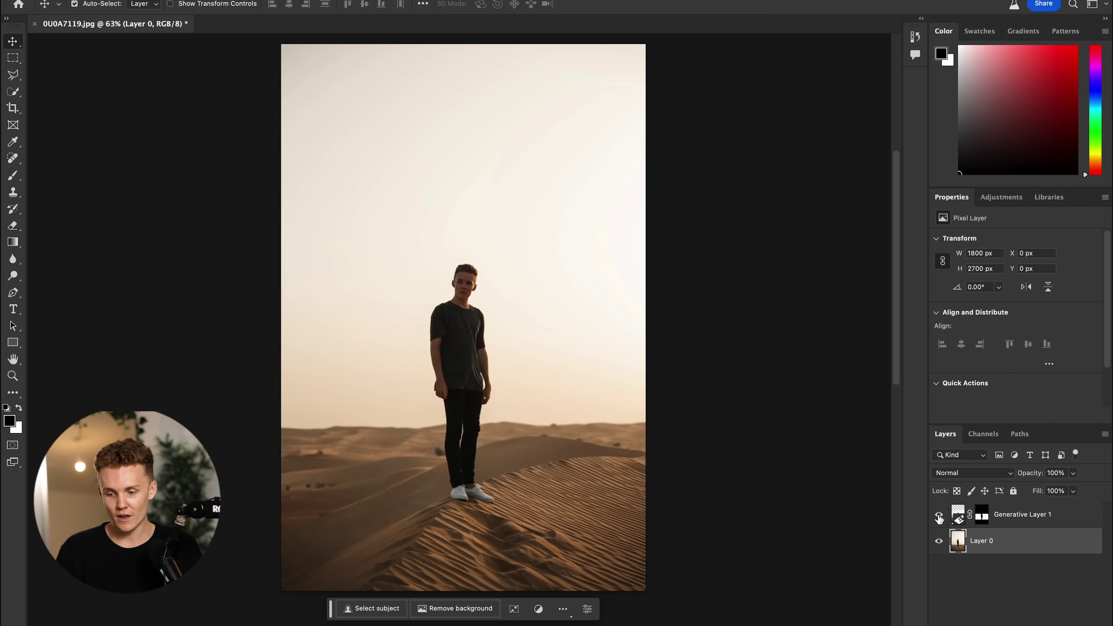
{"action": "left_click", "coordinate": [939, 518]}
{"action": "left_click", "coordinate": [939, 517]}
{"action": "left_click", "coordinate": [938, 517]}
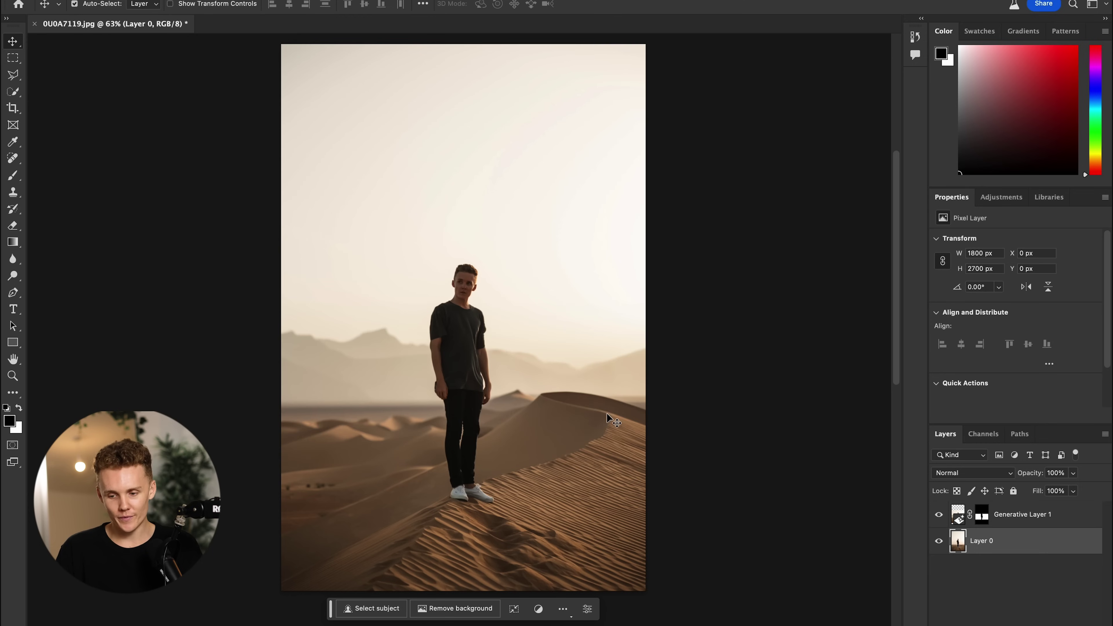
{"action": "scroll", "coordinate": [605, 412], "scroll_direction": "up", "scroll_amount": 5}
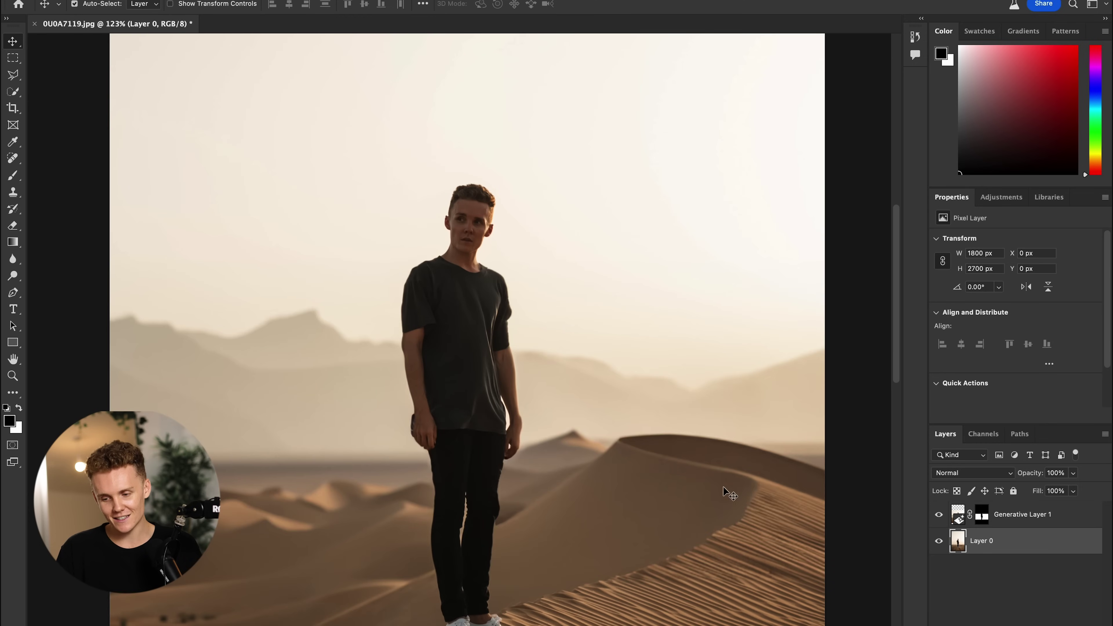
{"action": "scroll", "coordinate": [595, 438], "scroll_direction": "down", "scroll_amount": 4}
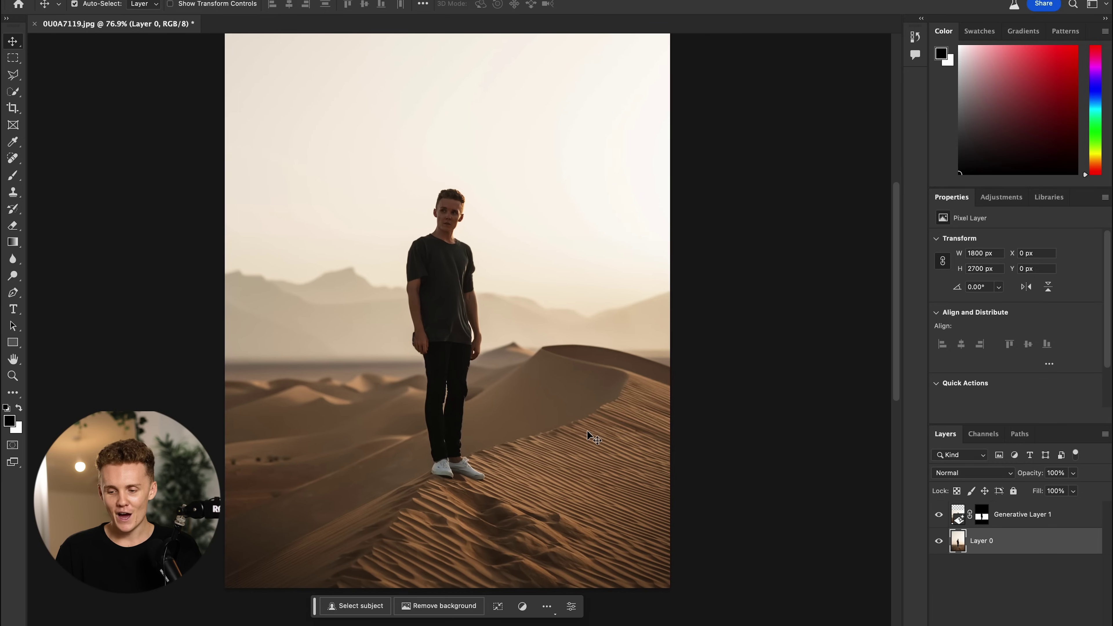
{"action": "scroll", "coordinate": [587, 409], "scroll_direction": "down", "scroll_amount": 2}
{"action": "left_click", "coordinate": [938, 515]}
{"action": "left_click", "coordinate": [938, 515]}
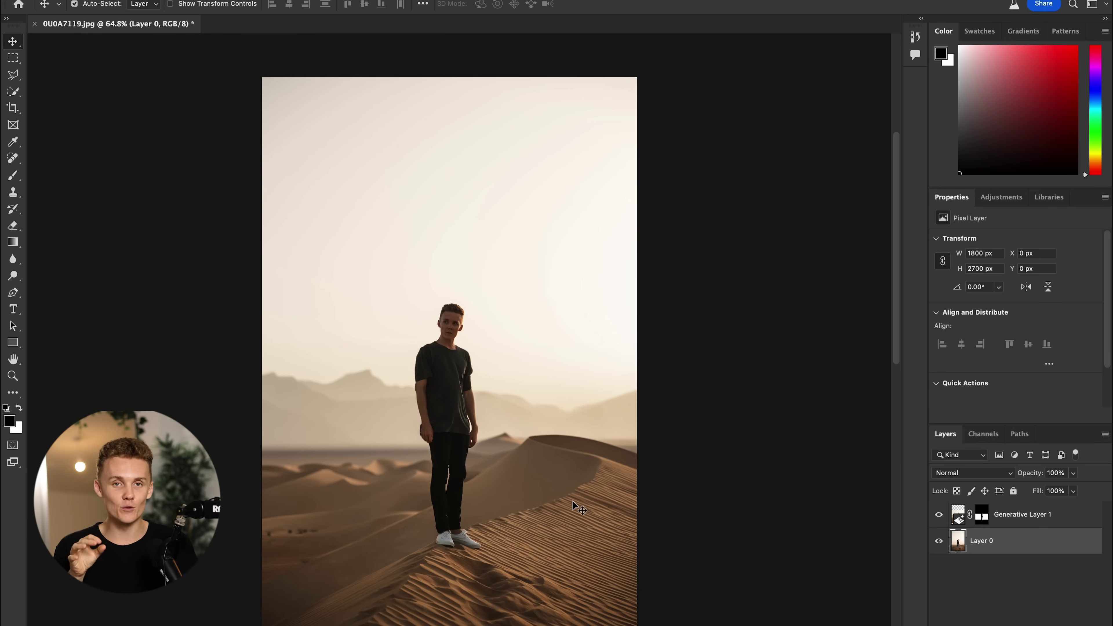
{"action": "scroll", "coordinate": [418, 423], "scroll_direction": "up", "scroll_amount": 5}
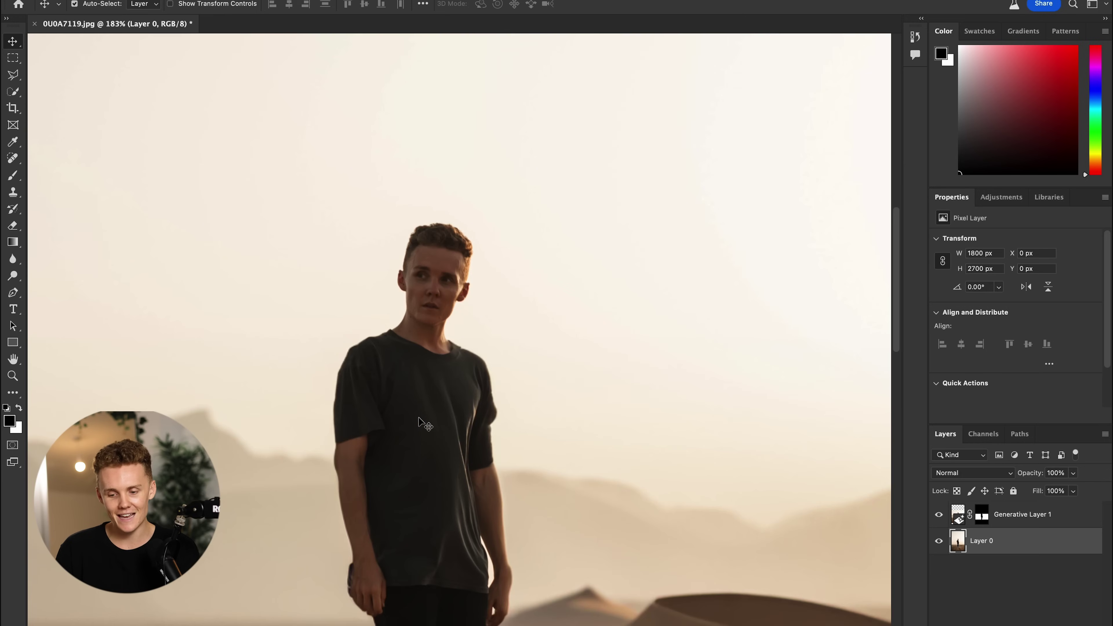
{"action": "scroll", "coordinate": [418, 423], "scroll_direction": "down", "scroll_amount": 5}
{"action": "scroll", "coordinate": [407, 421], "scroll_direction": "up", "scroll_amount": 3}
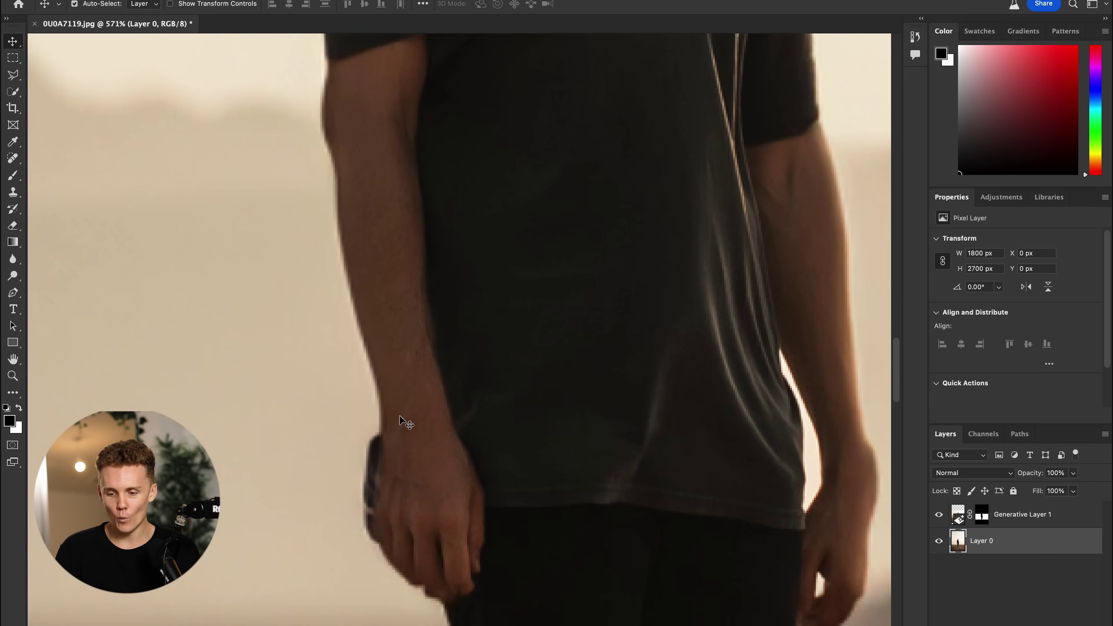
{"action": "scroll", "coordinate": [398, 414], "scroll_direction": "right", "scroll_amount": 1}
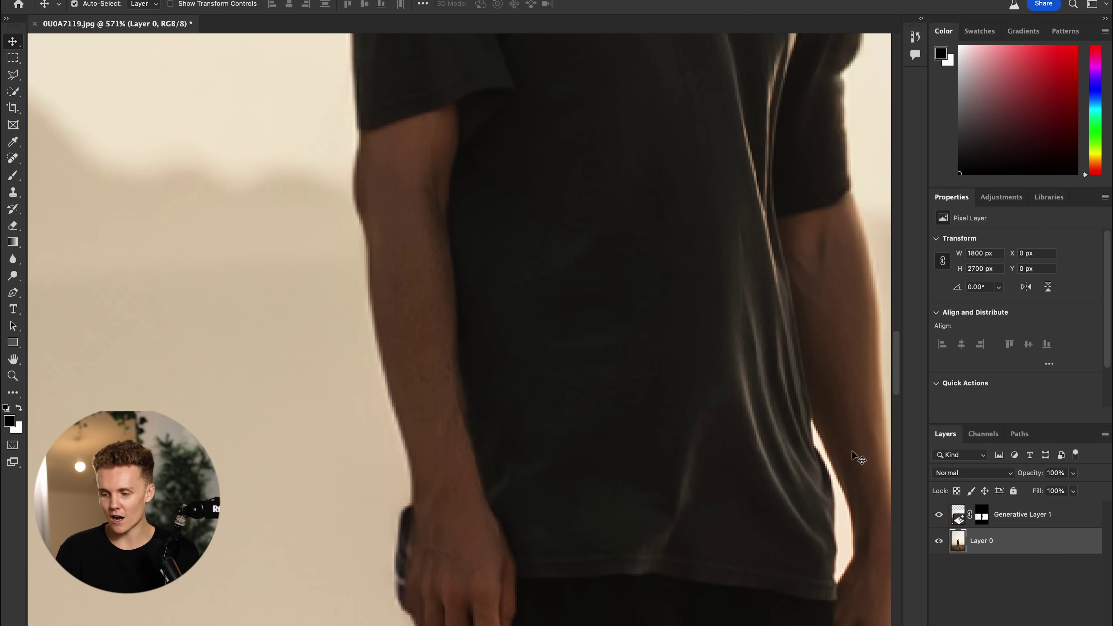
{"action": "left_click", "coordinate": [22, 75]}
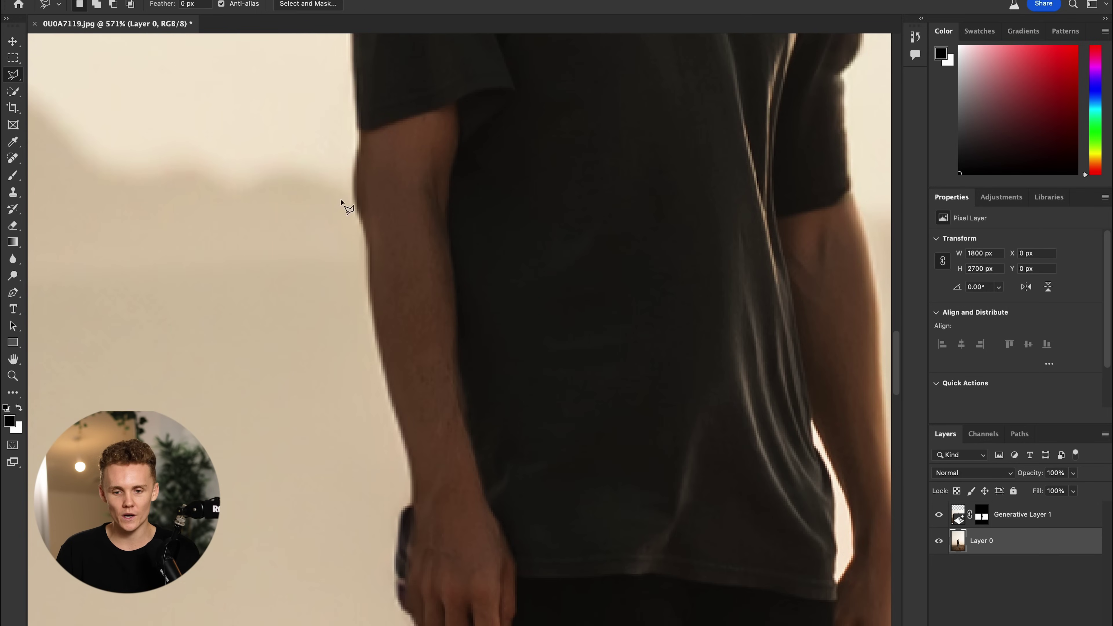
{"action": "left_click", "coordinate": [402, 438]}
{"action": "left_click", "coordinate": [468, 425]}
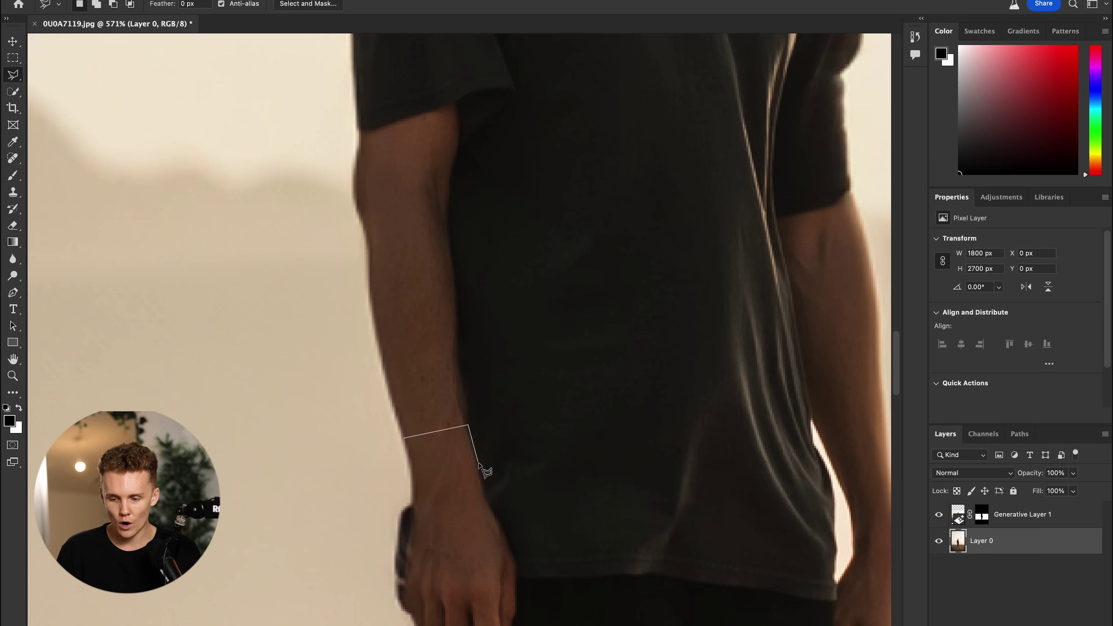
{"action": "left_click", "coordinate": [481, 474]}
{"action": "left_click", "coordinate": [411, 488]}
{"action": "left_click", "coordinate": [402, 440]}
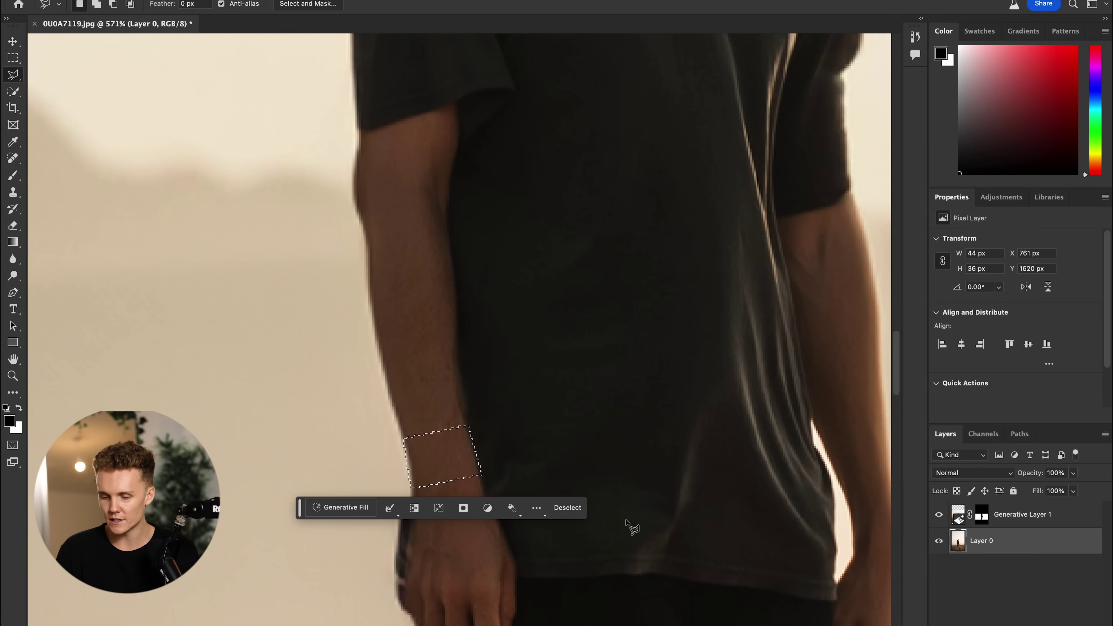
{"action": "left_click", "coordinate": [357, 513]}
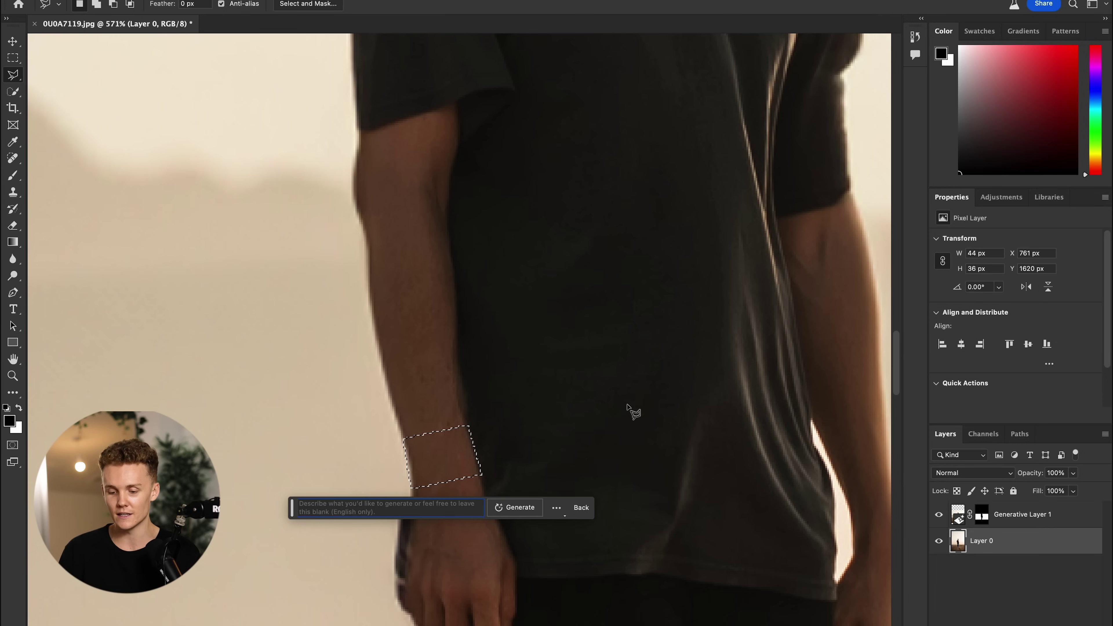
{"action": "type", "text": "ad"}
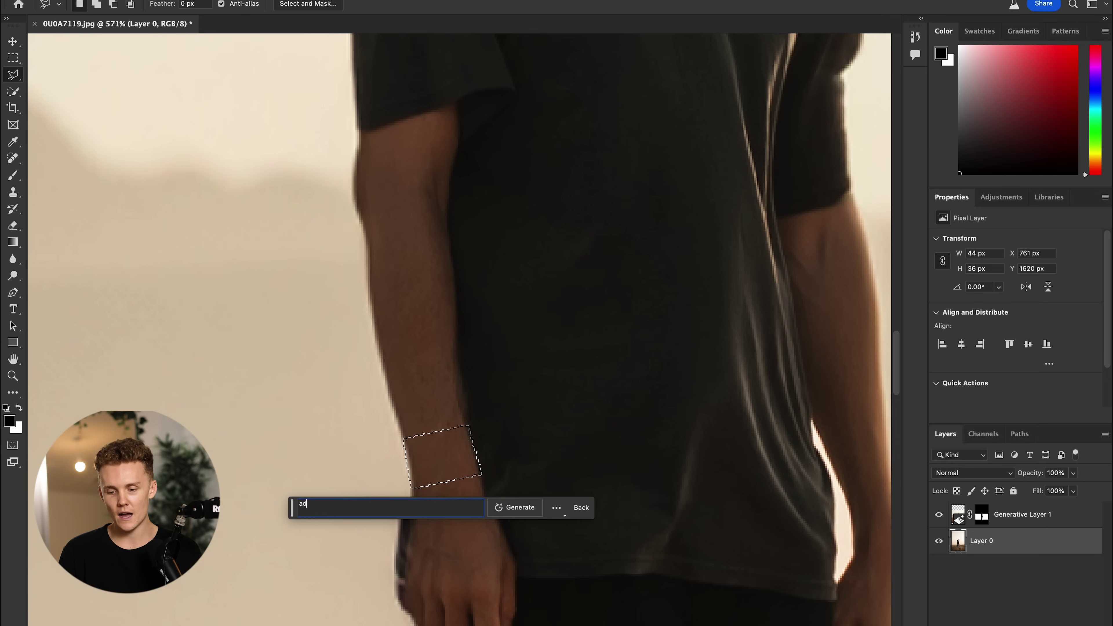
{"action": "type", "text": "d a sile"}
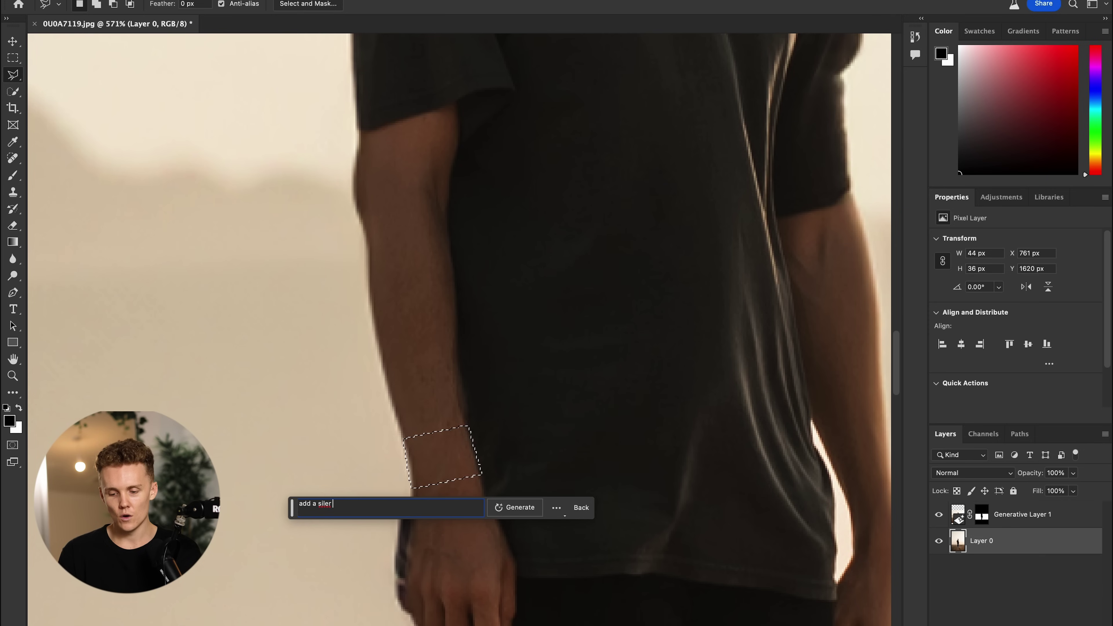
{"action": "key", "text": "BackSpace"}
{"action": "type", "text": "ver wa"}
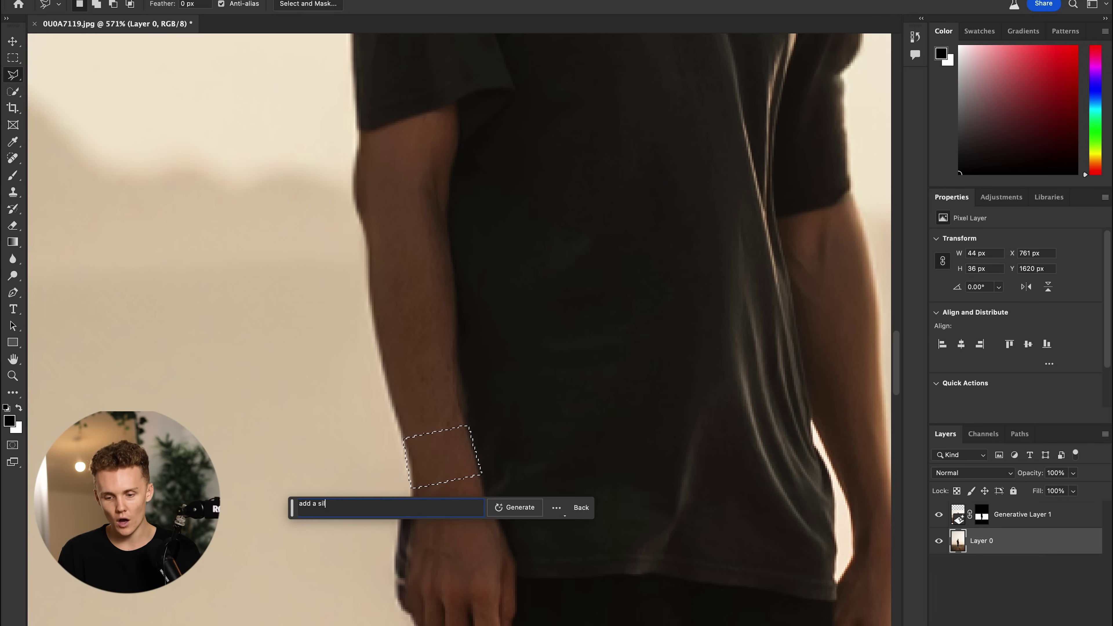
{"action": "type", "text": "tch to my wrist"}
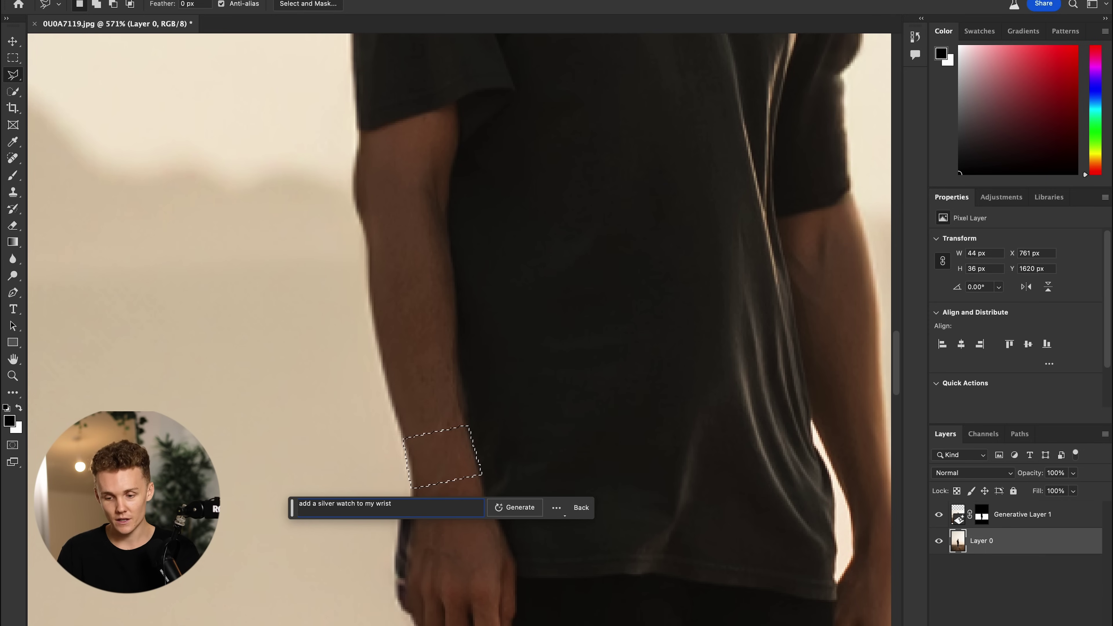
{"action": "key", "text": "Return"}
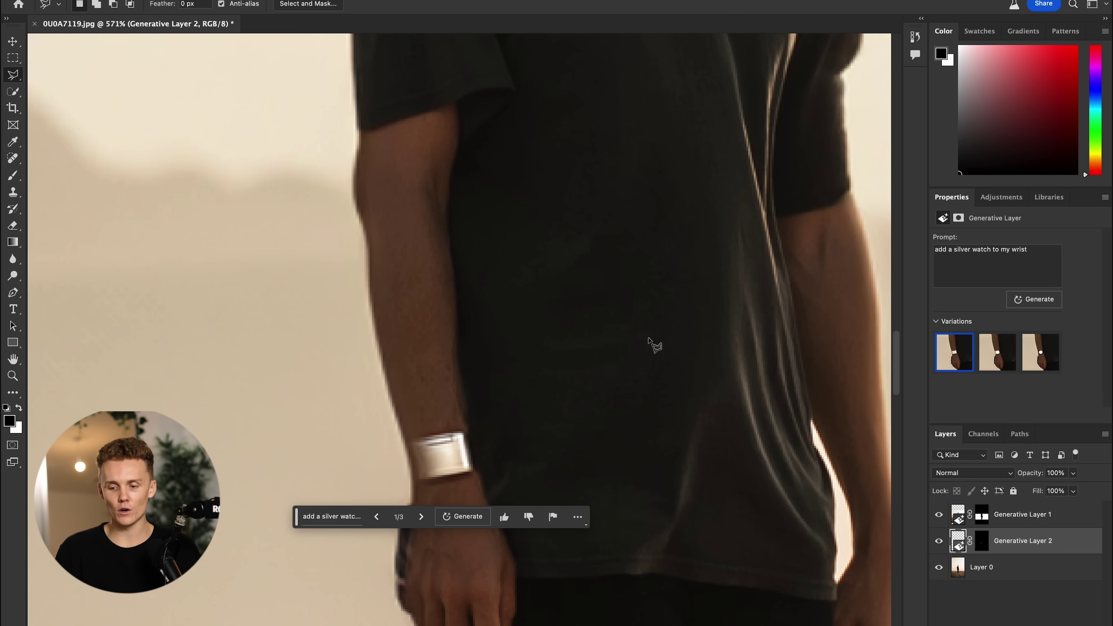
{"action": "left_click", "coordinate": [1004, 358]}
{"action": "left_click", "coordinate": [1041, 368]}
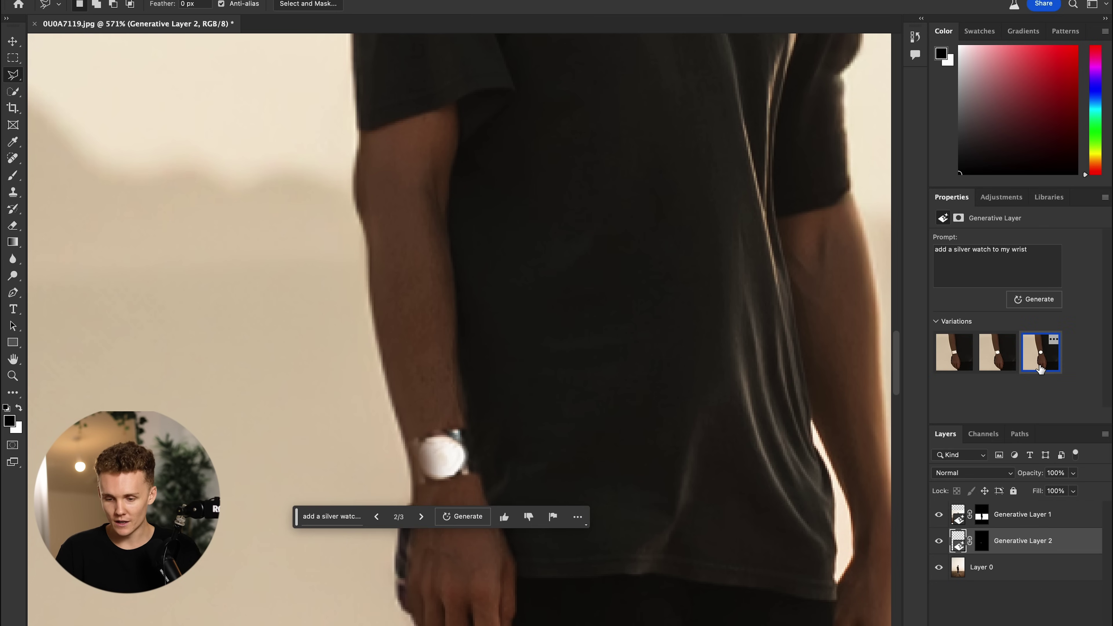
{"action": "key", "text": "BackSpace"}
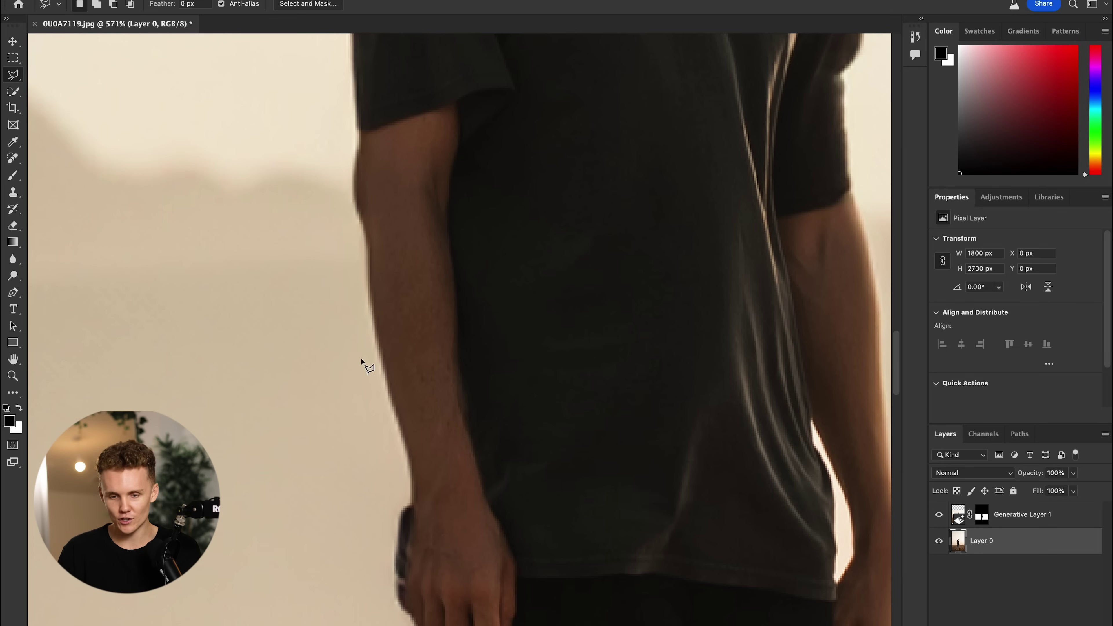
Select a rectangle around the left wrist and Generative Fill 'Add a silver watch'.
{"action": "left_click", "coordinate": [12, 57]}
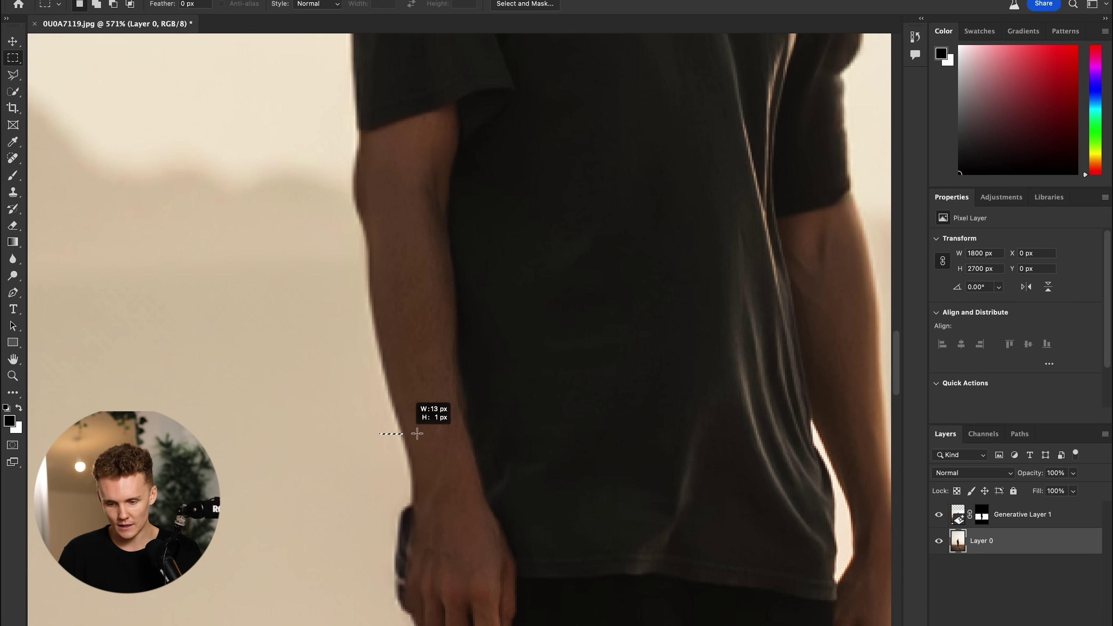
{"action": "left_click_drag", "start_coordinate": [514, 486], "coordinate": [513, 486]}
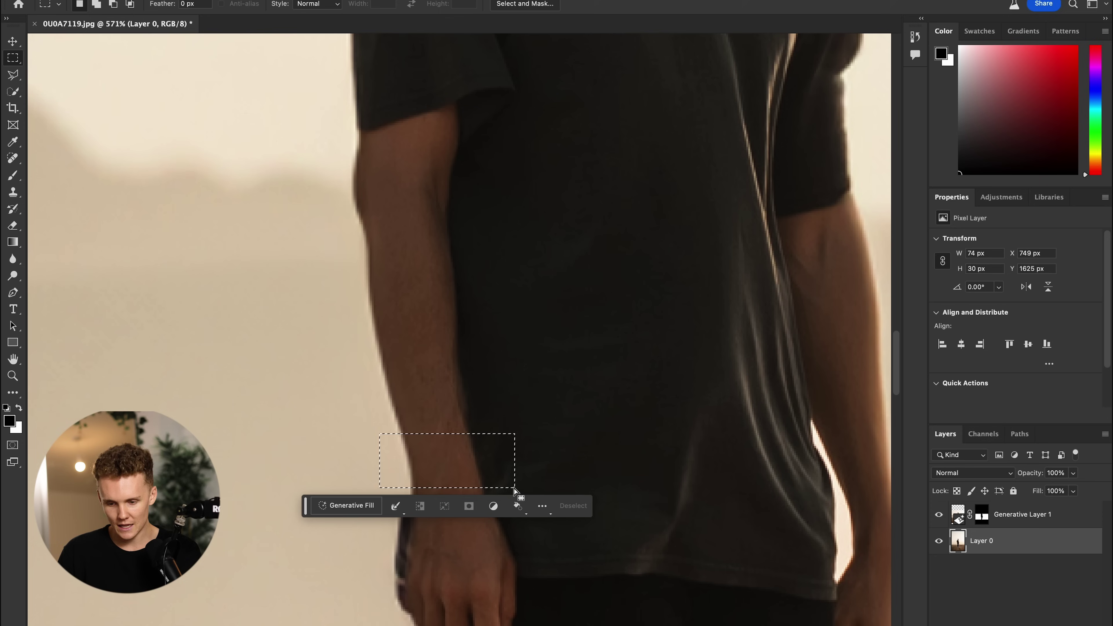
{"action": "left_click", "coordinate": [337, 505]}
{"action": "type", "text": "Ad"}
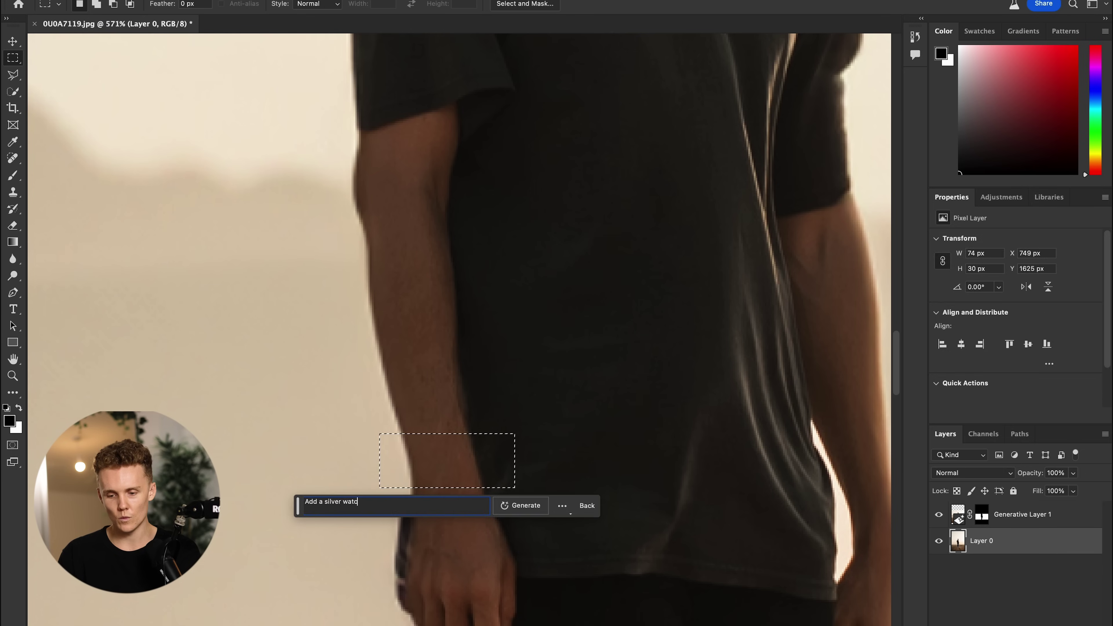
{"action": "type", "text": "d a silver watc"}
{"action": "key", "text": "Return"}
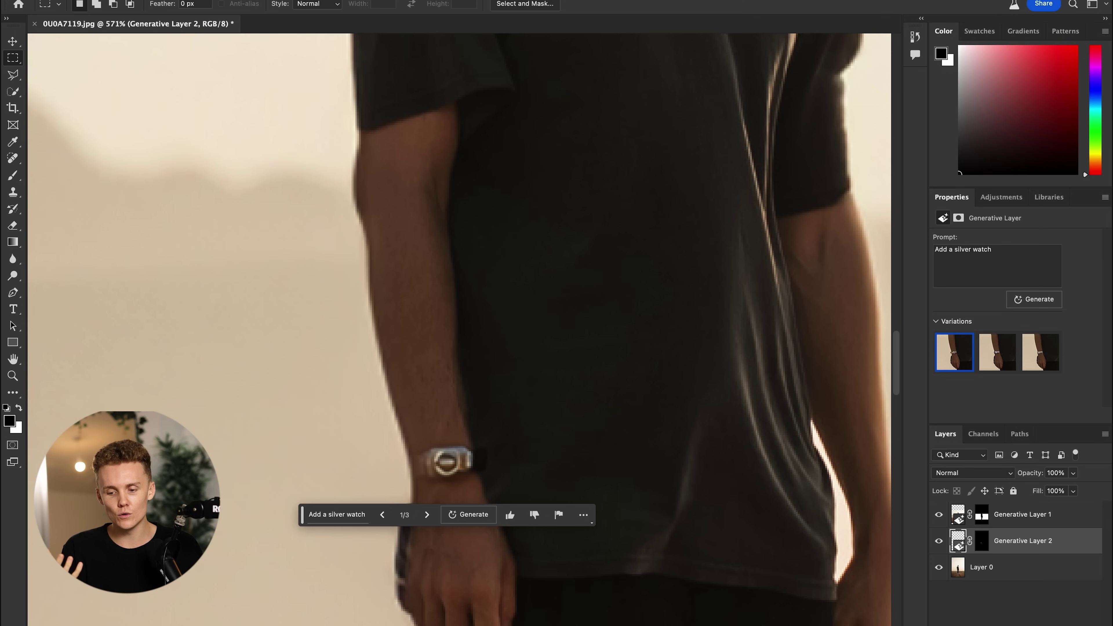
Compare the watch variations and settle on the third one.
{"action": "left_click", "coordinate": [999, 358]}
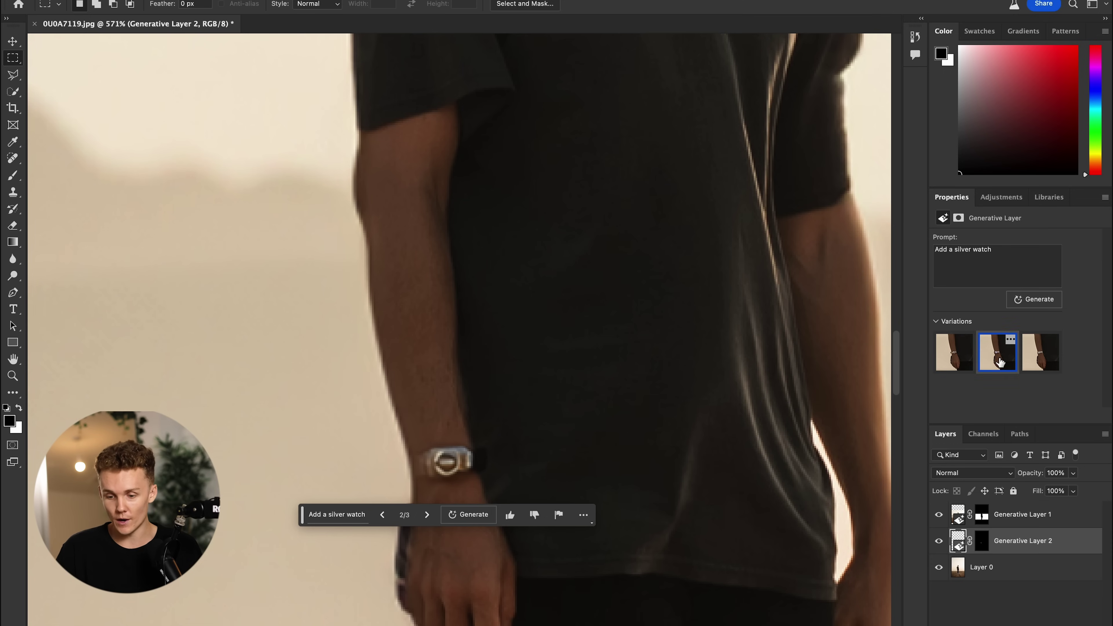
{"action": "left_click", "coordinate": [1036, 360]}
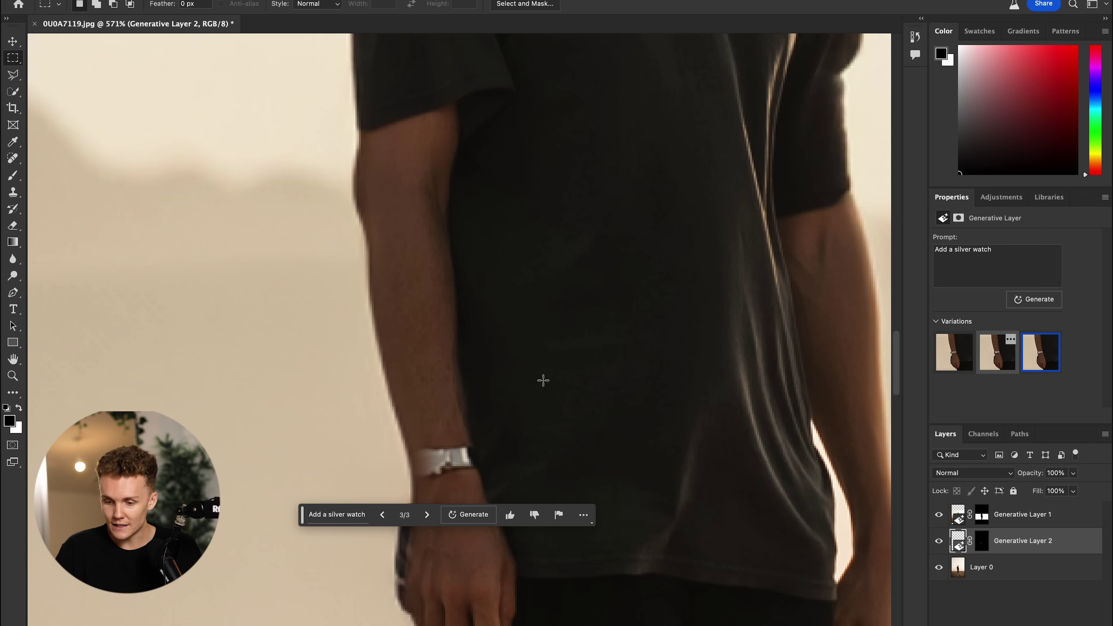
{"action": "scroll", "coordinate": [505, 390], "scroll_direction": "down", "scroll_amount": 3}
{"action": "key", "text": "v"}
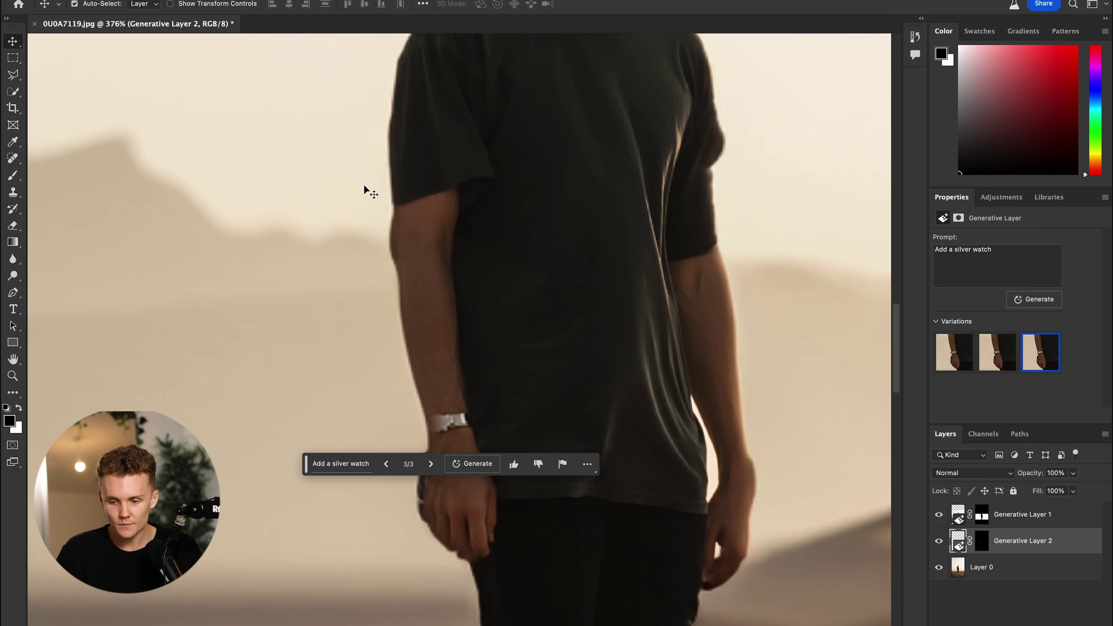
{"action": "scroll", "coordinate": [364, 186], "scroll_direction": "down", "scroll_amount": 3}
{"action": "scroll", "coordinate": [368, 192], "scroll_direction": "down", "scroll_amount": 5}
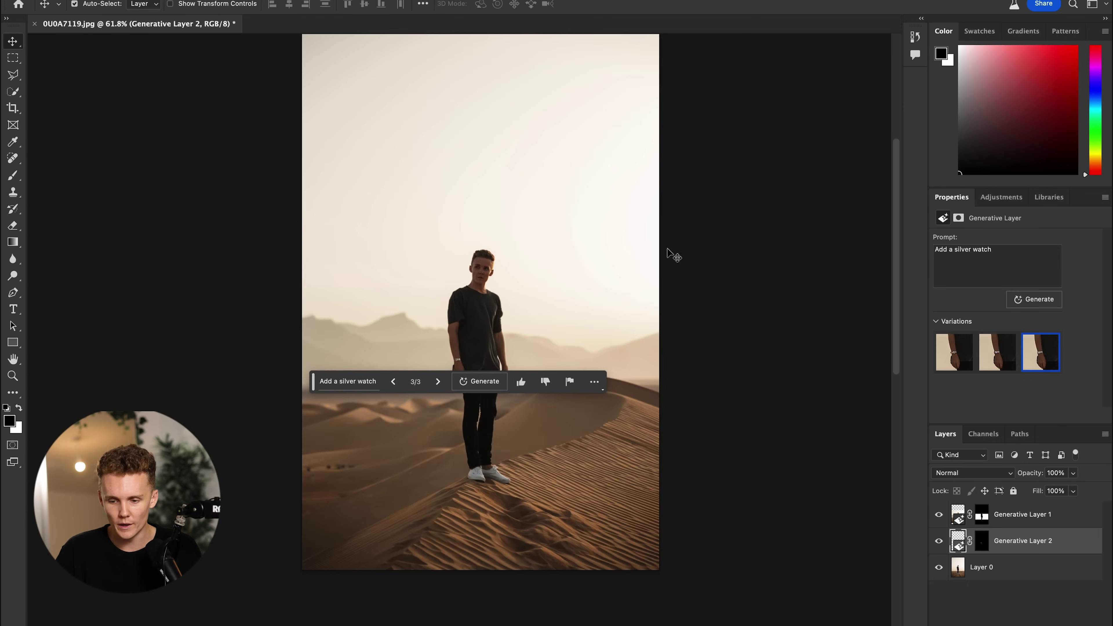
{"action": "left_click", "coordinate": [666, 250]}
{"action": "scroll", "coordinate": [460, 471], "scroll_direction": "up", "scroll_amount": 5}
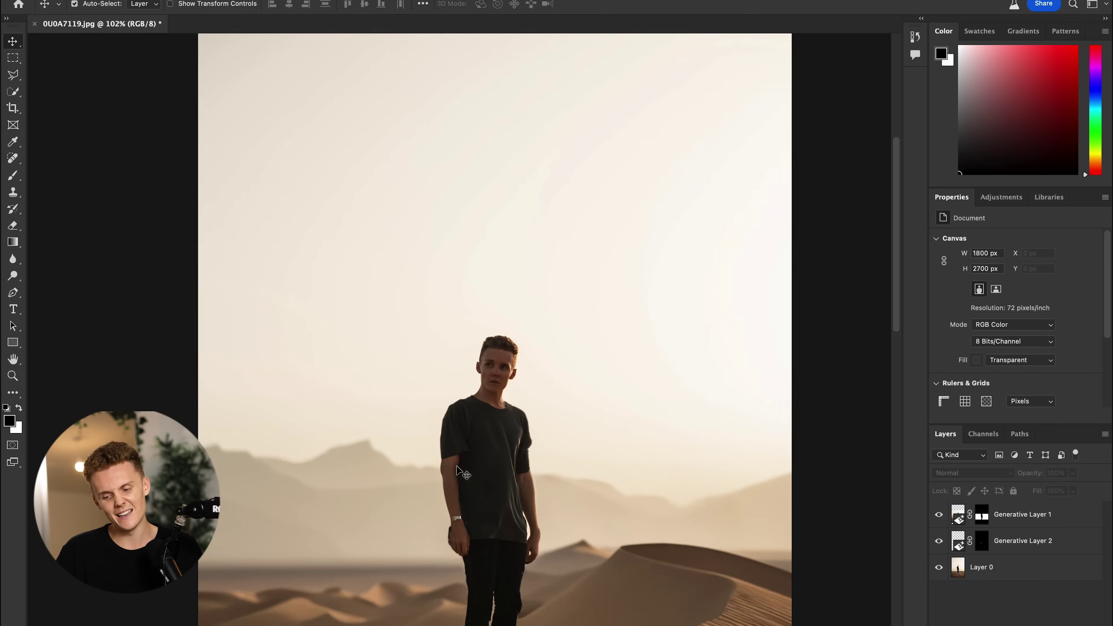
{"action": "scroll", "coordinate": [460, 472], "scroll_direction": "down", "scroll_amount": 3}
{"action": "scroll", "coordinate": [475, 396], "scroll_direction": "up", "scroll_amount": 7}
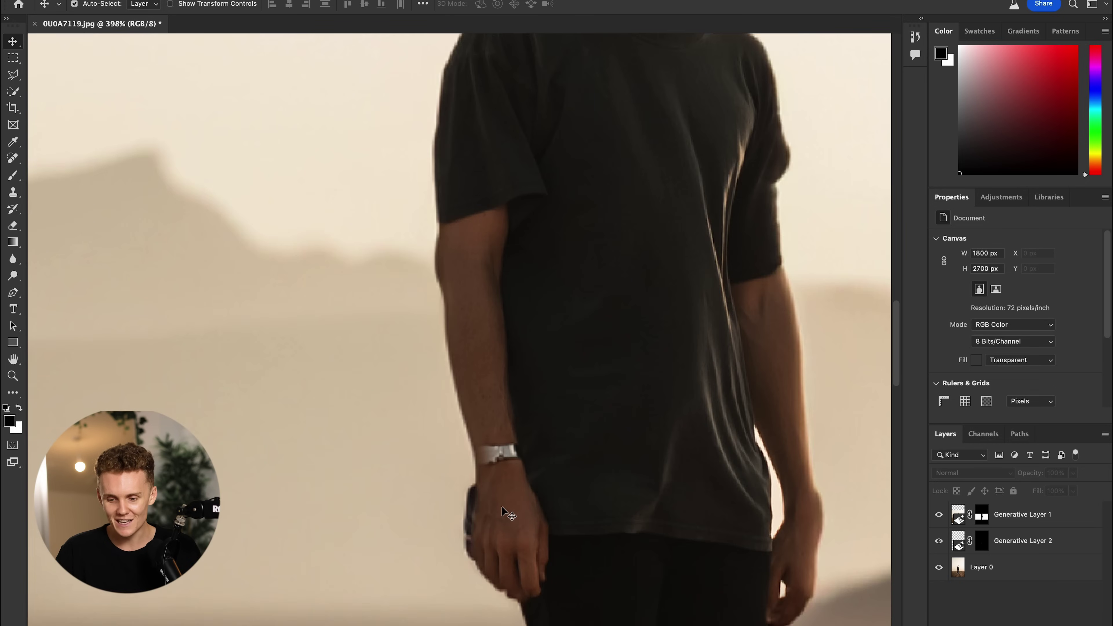
{"action": "scroll", "coordinate": [503, 509], "scroll_direction": "down", "scroll_amount": 3}
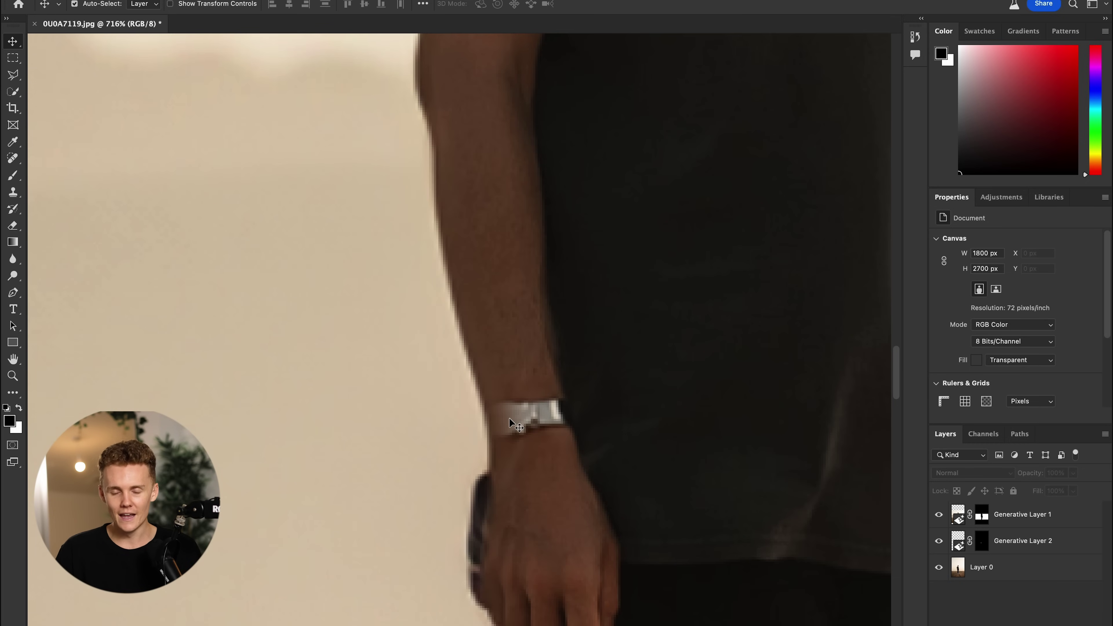
{"action": "scroll", "coordinate": [509, 418], "scroll_direction": "down", "scroll_amount": 5}
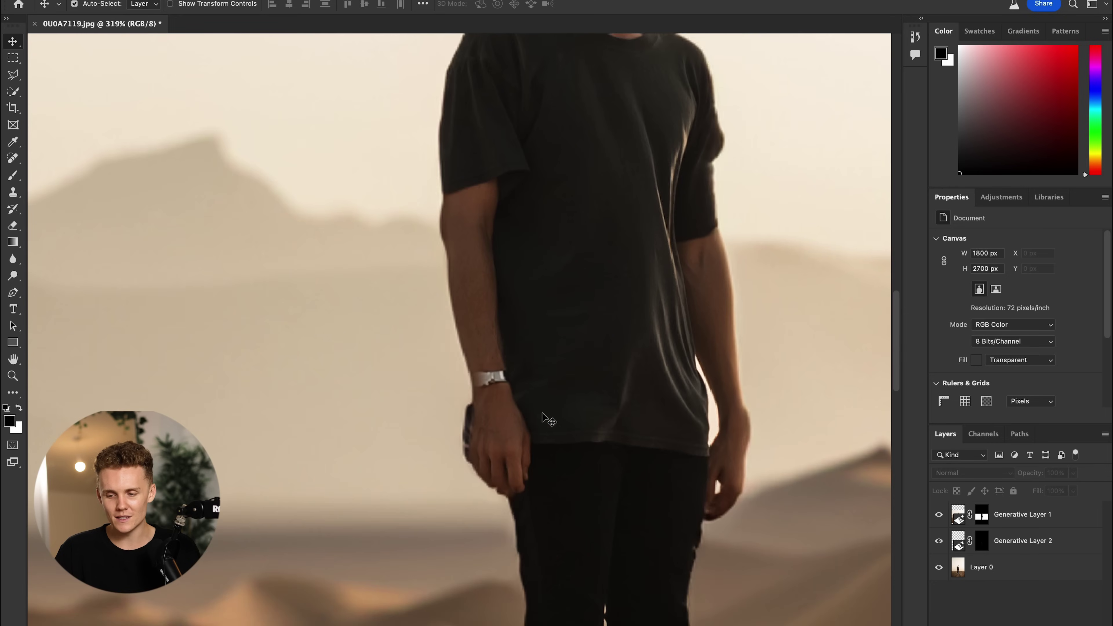
{"action": "scroll", "coordinate": [548, 420], "scroll_direction": "up", "scroll_amount": 2}
{"action": "key", "text": "l"}
Draw a polygonal lasso selection around the man's T-shirt.
{"action": "left_click", "coordinate": [402, 127]}
{"action": "left_click", "coordinate": [338, 160]}
{"action": "left_click", "coordinate": [318, 334]}
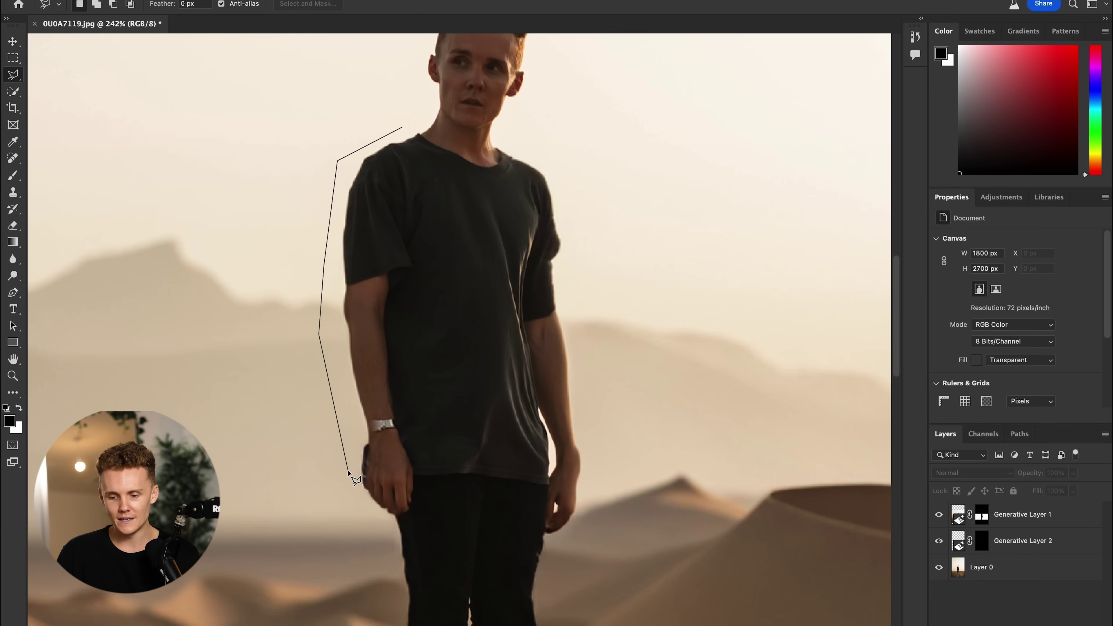
{"action": "left_click", "coordinate": [587, 560]}
{"action": "left_click", "coordinate": [599, 444]}
{"action": "left_click", "coordinate": [598, 313]}
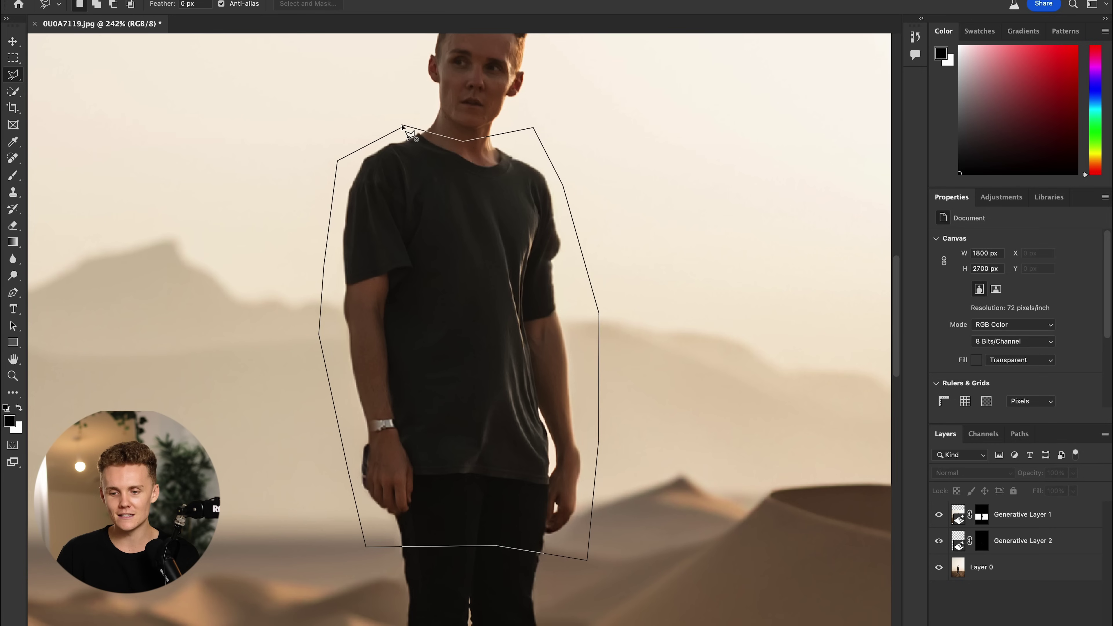
{"action": "left_click", "coordinate": [402, 127]}
Generative Fill the selection with 'change my tshirt to a black nike shirt'.
{"action": "left_click", "coordinate": [372, 577]}
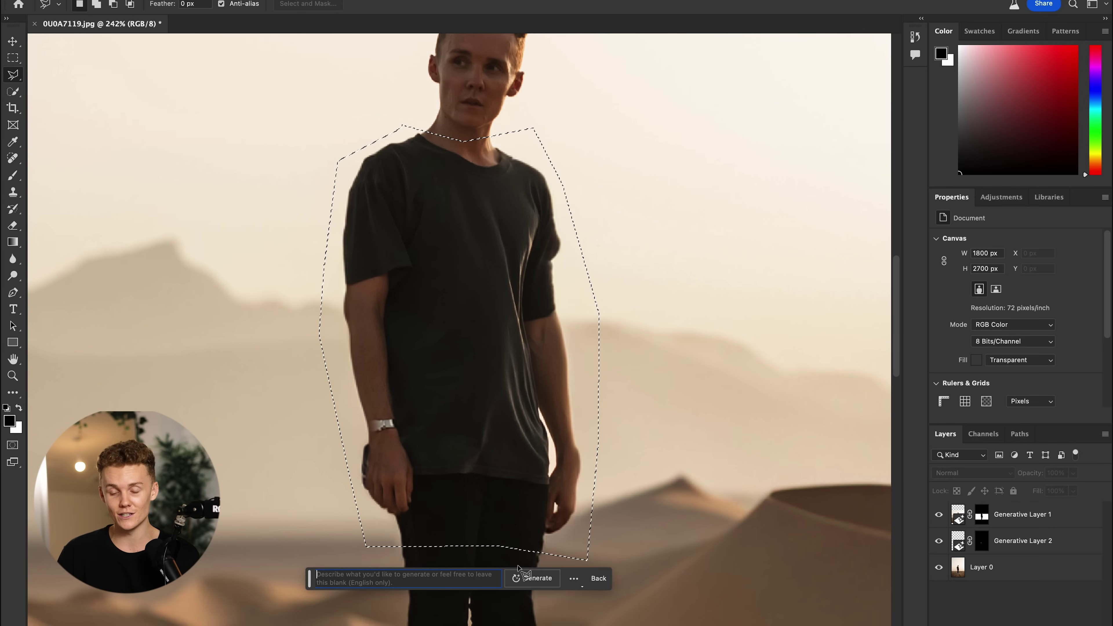
{"action": "type", "text": "change my tishir"}
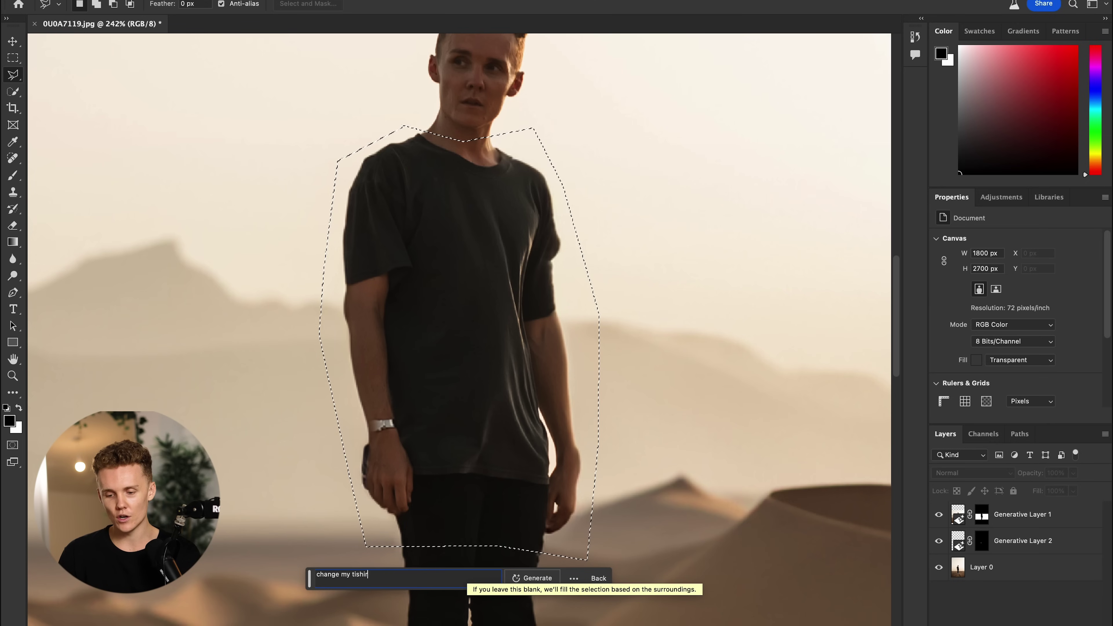
{"action": "key", "text": "BackSpace"}
{"action": "key", "text": "BackSpace"}
{"action": "key", "text": "BackSpace"}
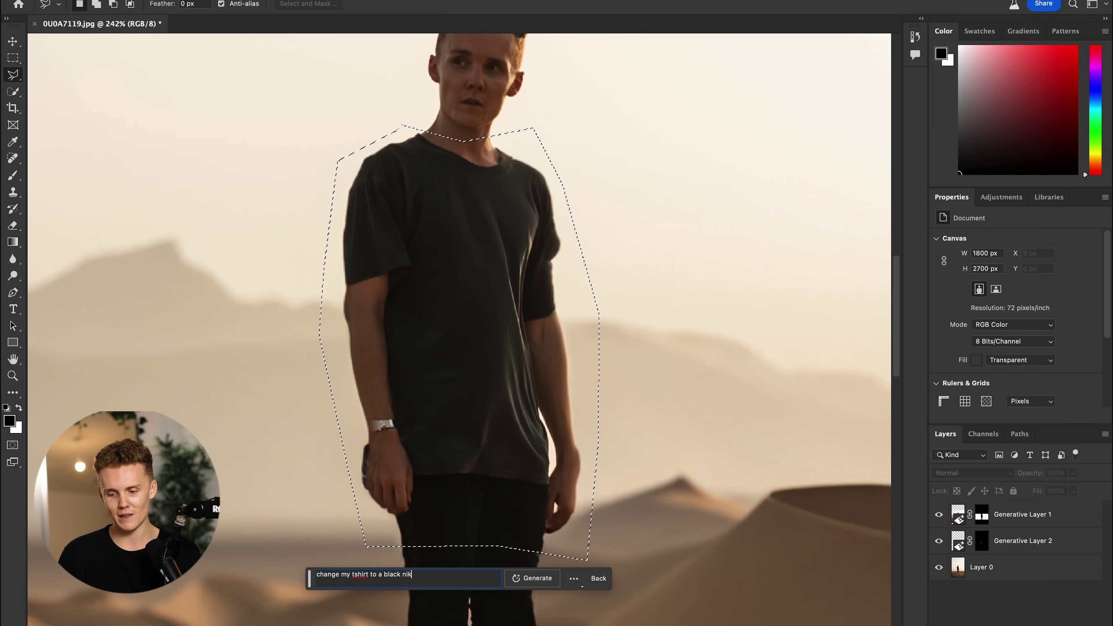
{"action": "key", "text": "Return"}
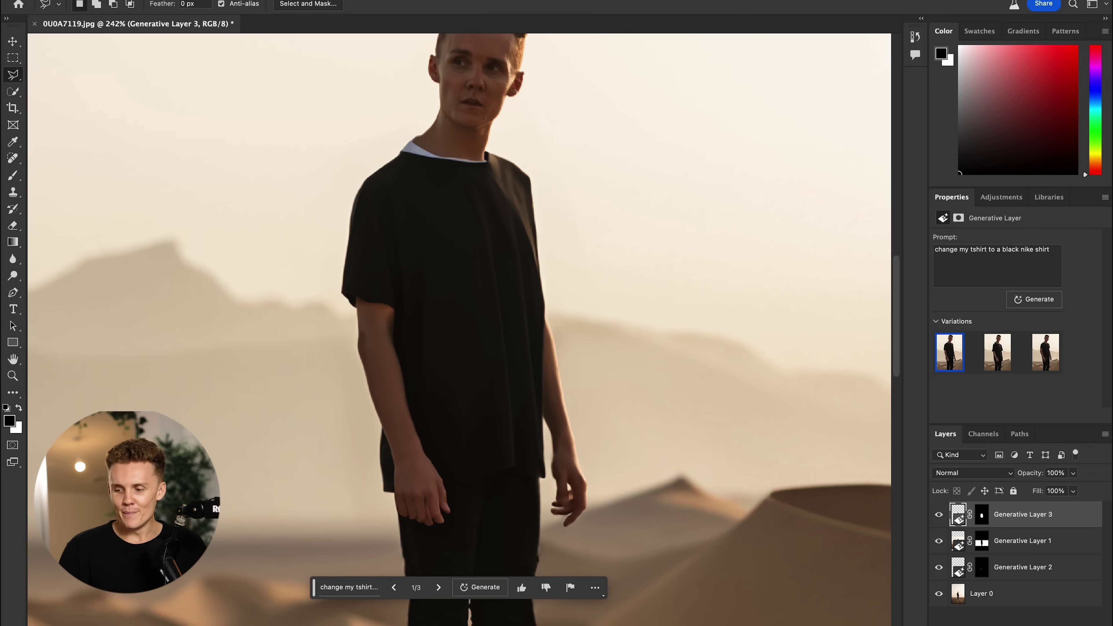
Compare the three black shirt variations, ending on the second.
{"action": "left_click", "coordinate": [999, 348]}
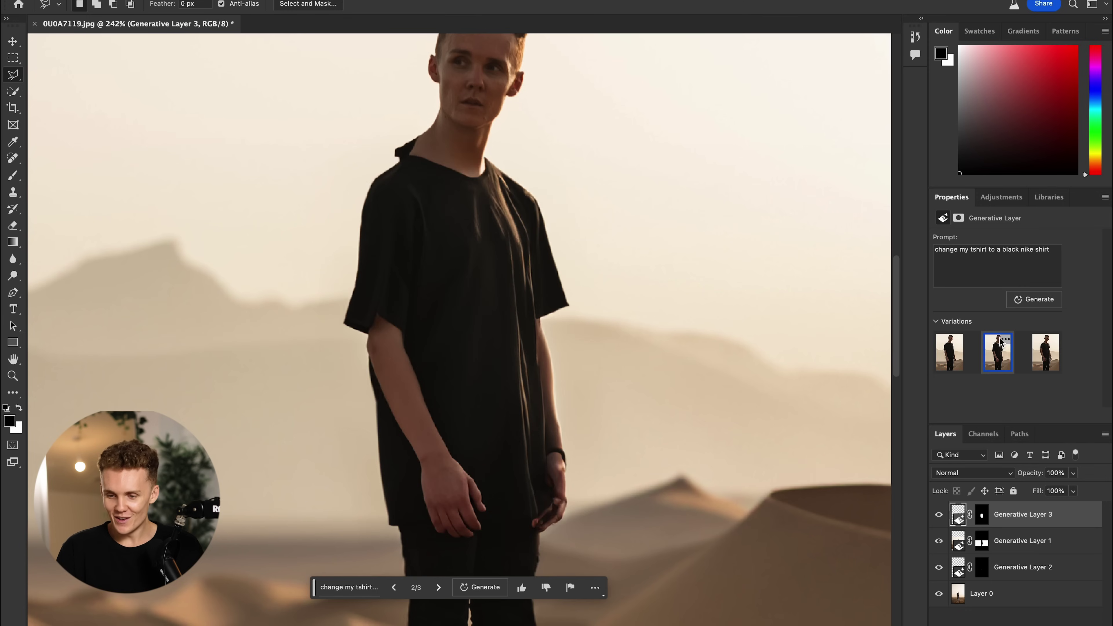
{"action": "left_click", "coordinate": [1039, 364]}
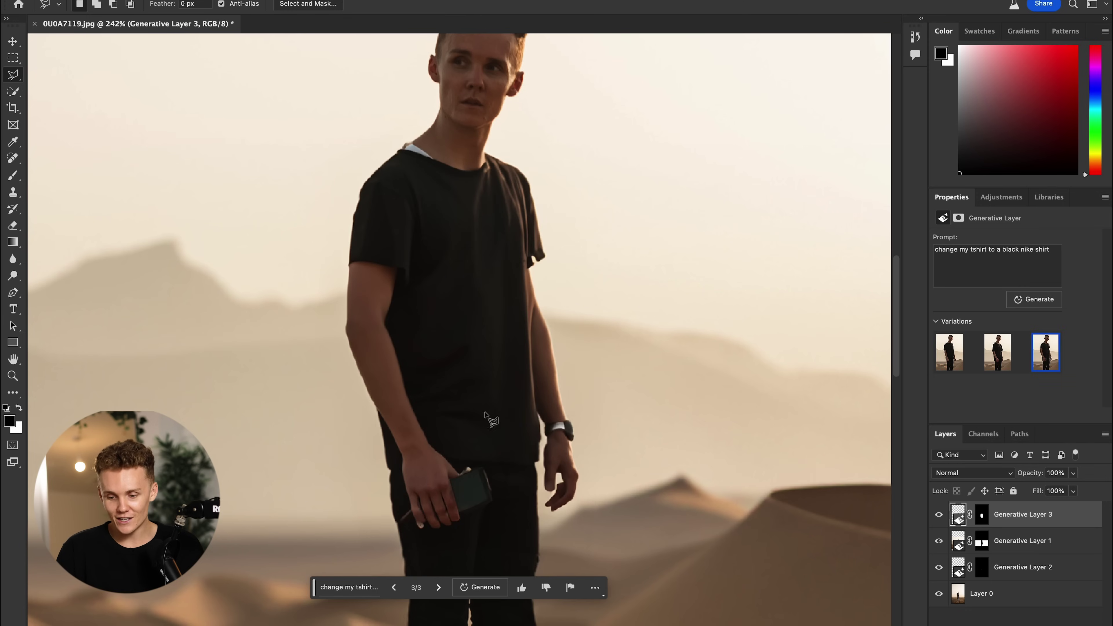
{"action": "scroll", "coordinate": [661, 374], "scroll_direction": "down", "scroll_amount": 3}
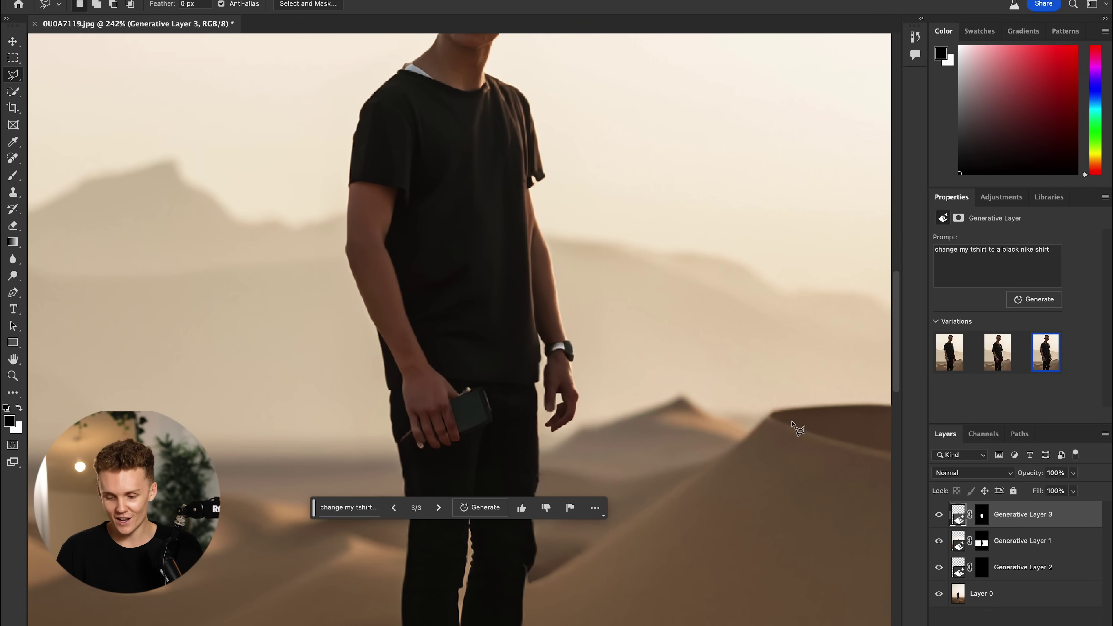
{"action": "key", "text": "v"}
{"action": "left_click", "coordinate": [1003, 357]}
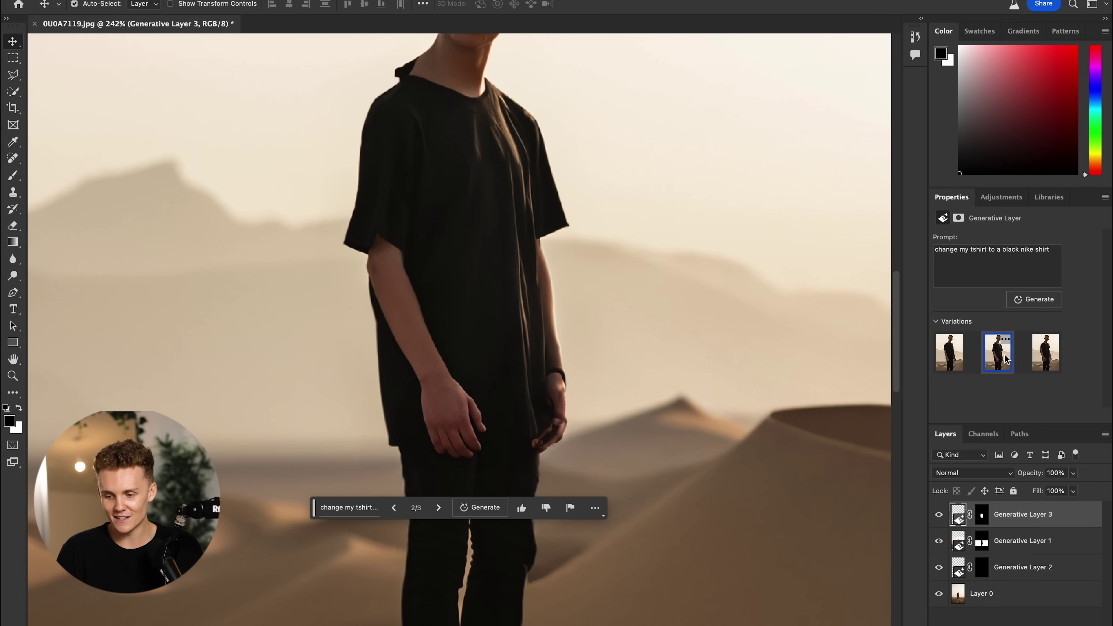
Delete the black shirt Generative Layer 3.
{"action": "scroll", "coordinate": [465, 417], "scroll_direction": "up", "scroll_amount": 3}
{"action": "scroll", "coordinate": [464, 418], "scroll_direction": "down", "scroll_amount": 3}
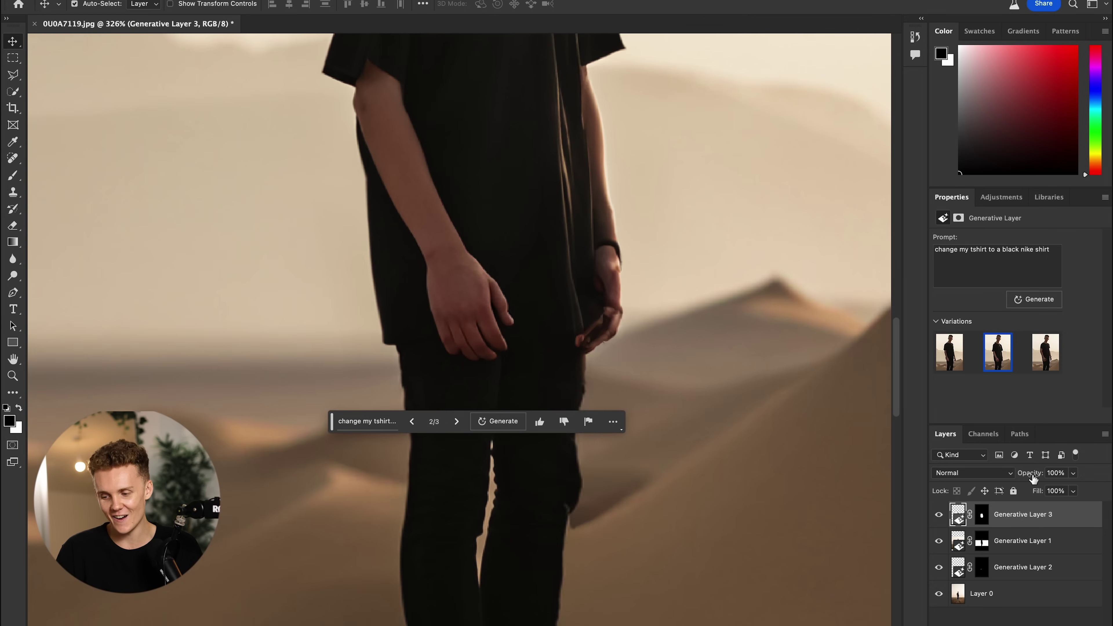
{"action": "key", "text": "Delete"}
{"action": "key", "text": "backslash"}
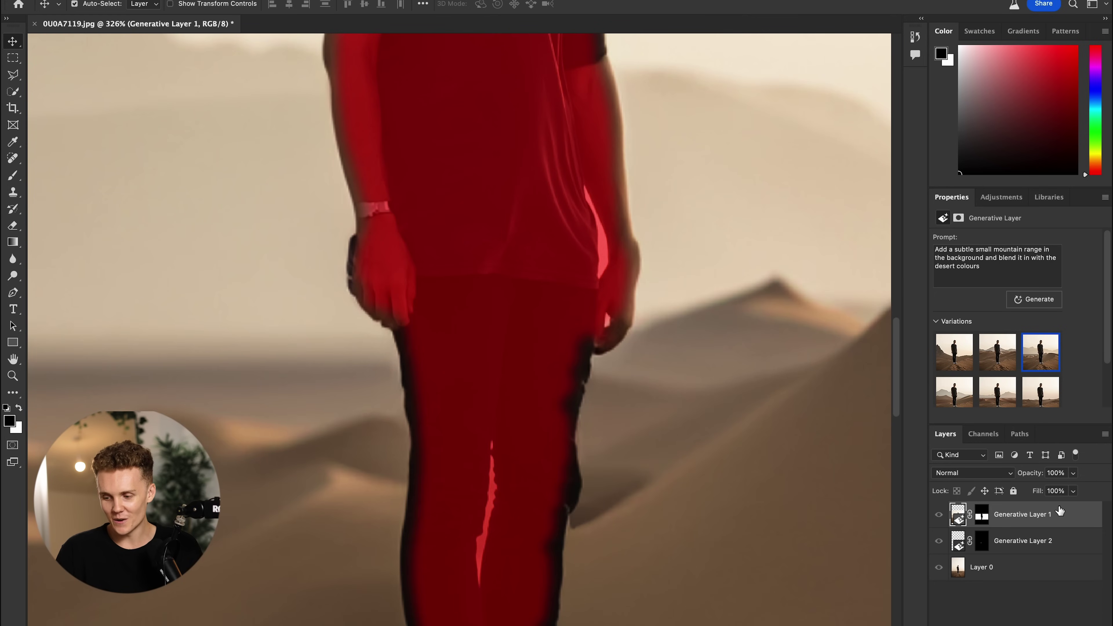
Delete the silver watch Generative Layer 2, restoring the accidentally deleted mountain layer.
{"action": "key", "text": "Delete"}
{"action": "key", "text": "ctrl+z"}
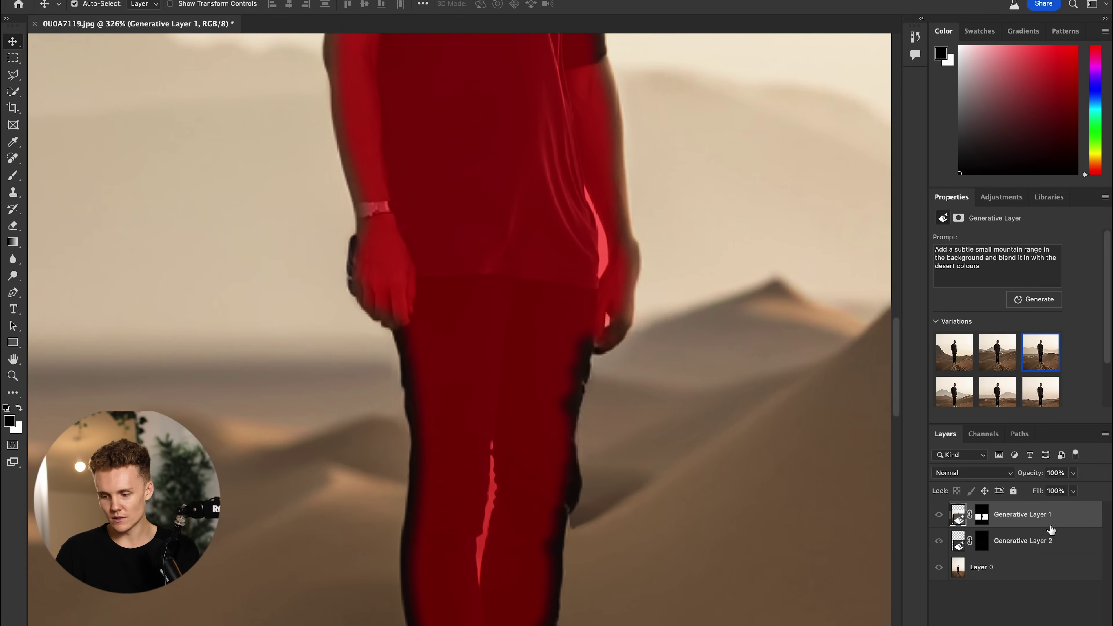
{"action": "left_click", "coordinate": [1081, 543]}
{"action": "key", "text": "Delete"}
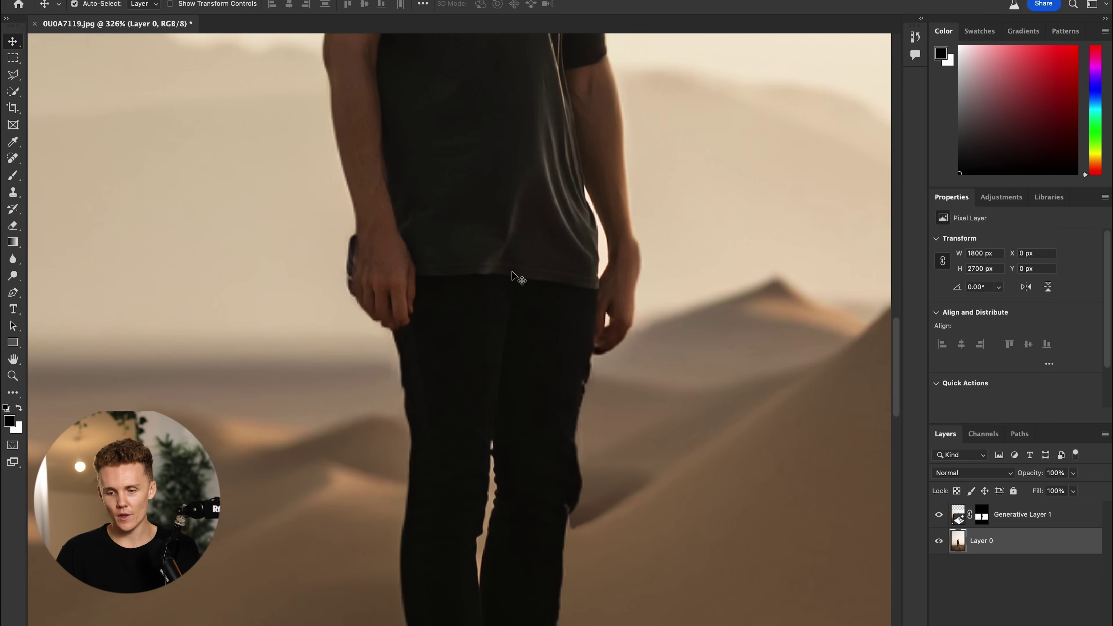
{"action": "scroll", "coordinate": [513, 273], "scroll_direction": "down", "scroll_amount": 6}
{"action": "scroll", "coordinate": [512, 273], "scroll_direction": "down", "scroll_amount": 2}
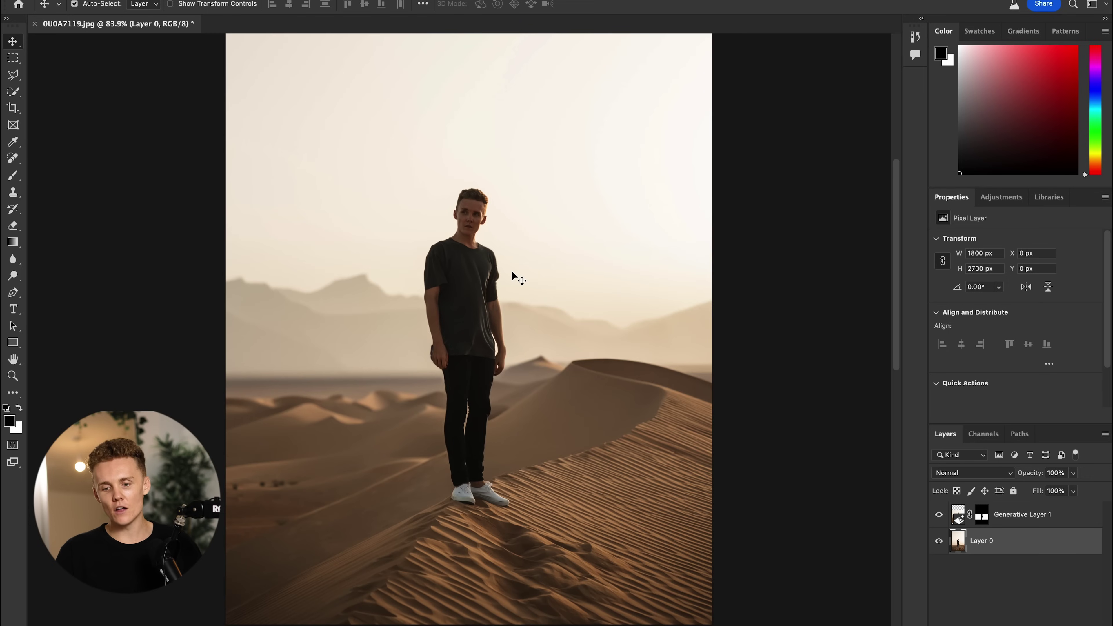
On Generative Layer 1, compare mountain variations 2 and 3 and keep the hazier third.
{"action": "left_click", "coordinate": [1070, 515]}
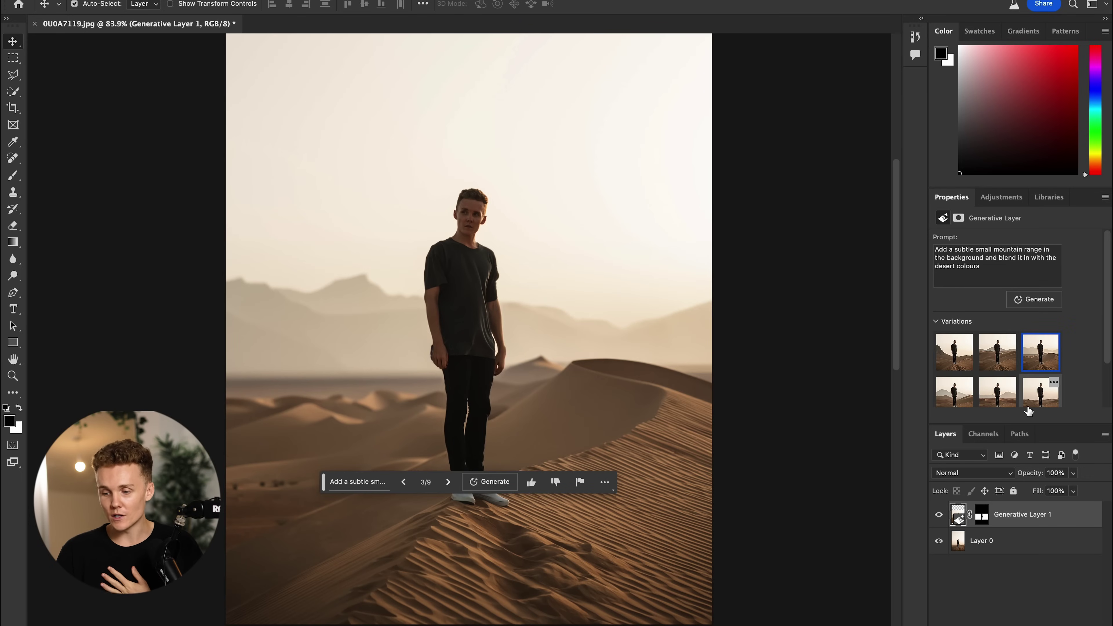
{"action": "left_click", "coordinate": [1004, 357]}
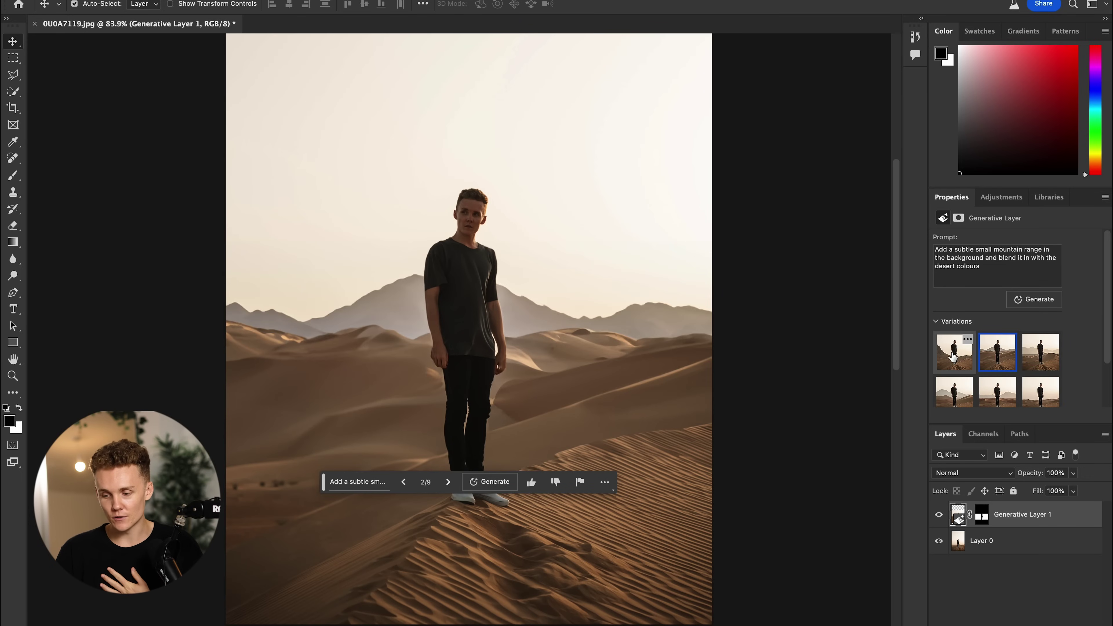
{"action": "left_click", "coordinate": [1046, 360]}
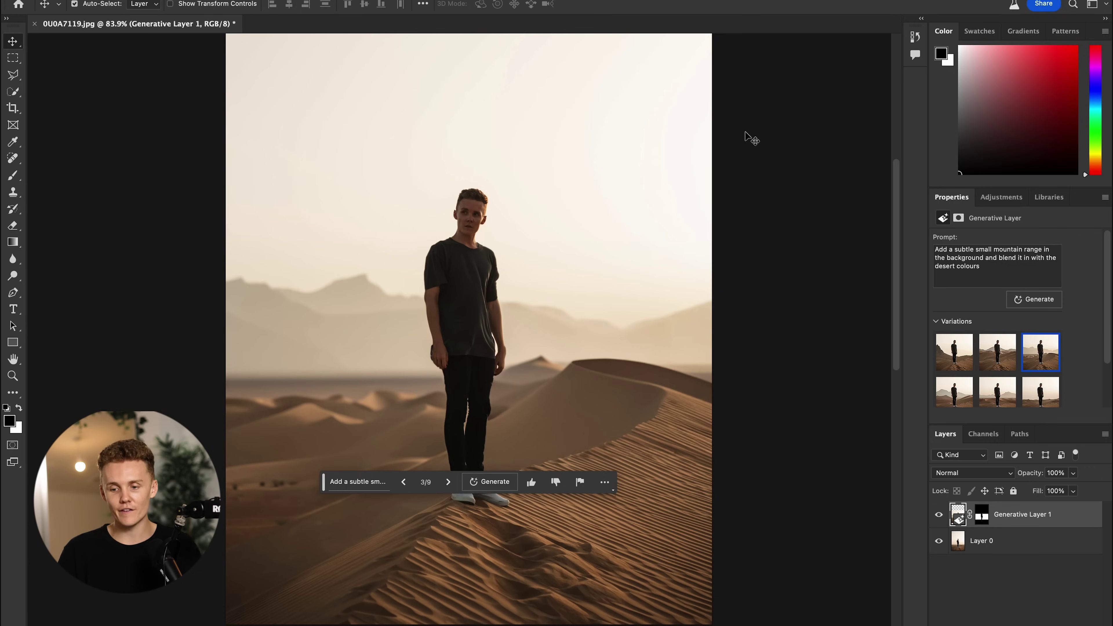
{"action": "scroll", "coordinate": [473, 229], "scroll_direction": "down", "scroll_amount": 3}
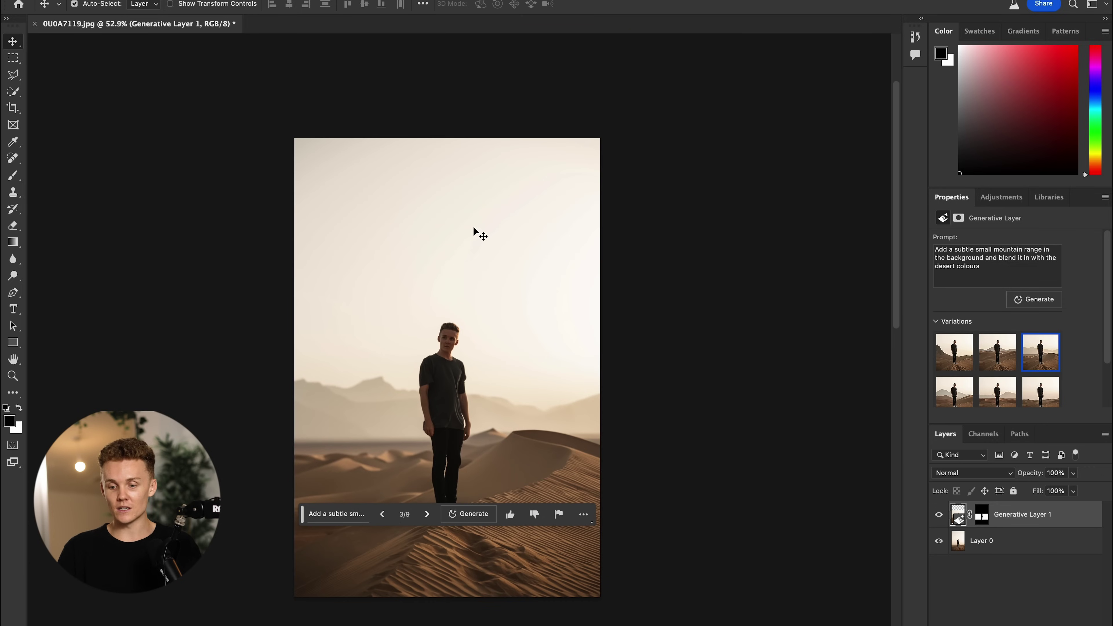